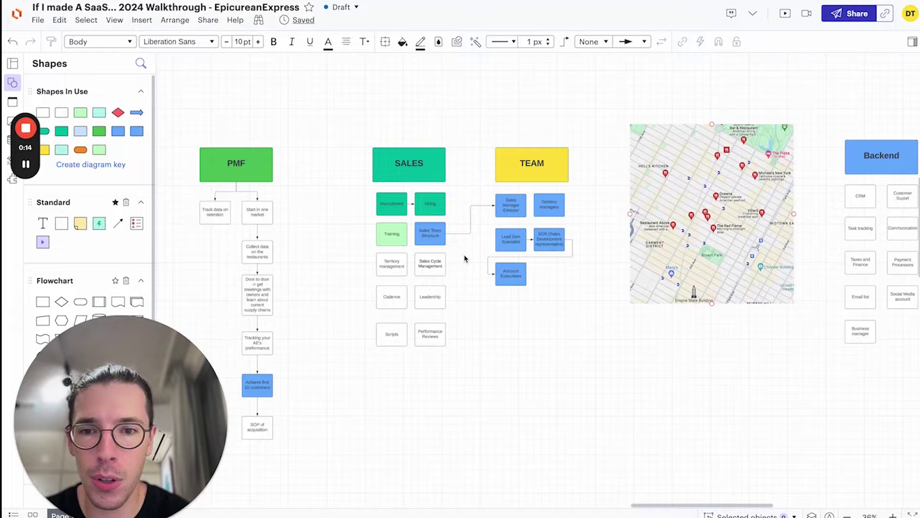
- Pan around the TEAM chart, checking the Sales Manager, Territory managers, SDR and Account Executives boxes
{"action": "scroll", "coordinate": [464, 256], "scroll_direction": "down", "scroll_amount": 3}
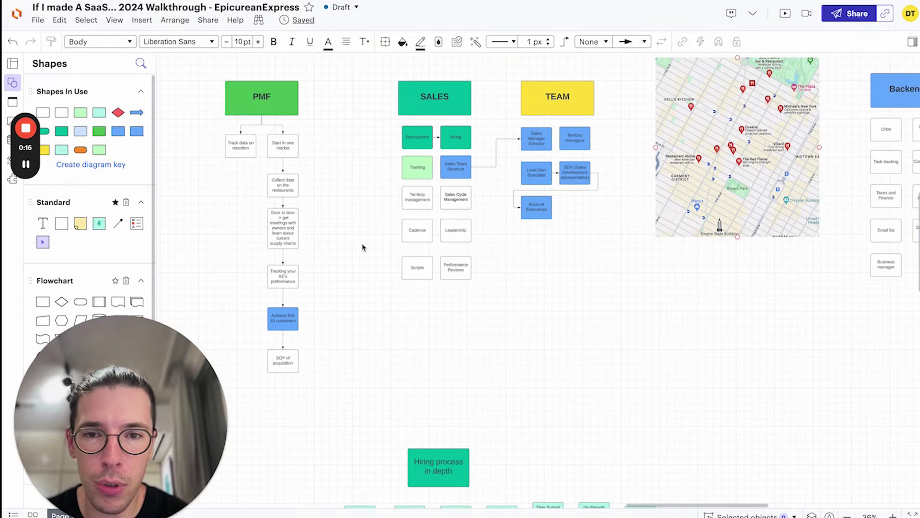
{"action": "scroll", "coordinate": [362, 247], "scroll_direction": "up", "scroll_amount": 3}
{"action": "scroll", "coordinate": [376, 206], "scroll_direction": "up", "scroll_amount": 5}
{"action": "scroll", "coordinate": [377, 207], "scroll_direction": "left", "scroll_amount": 5}
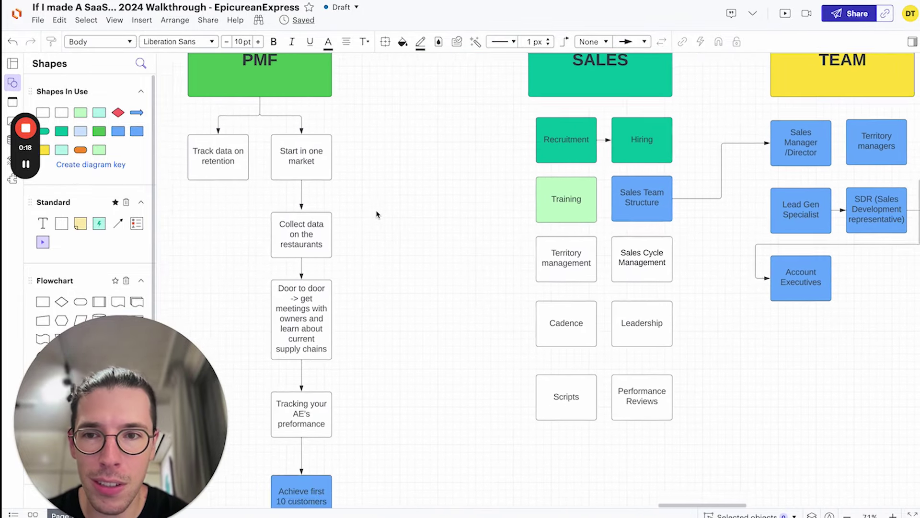
{"action": "scroll", "coordinate": [397, 263], "scroll_direction": "right", "scroll_amount": 5}
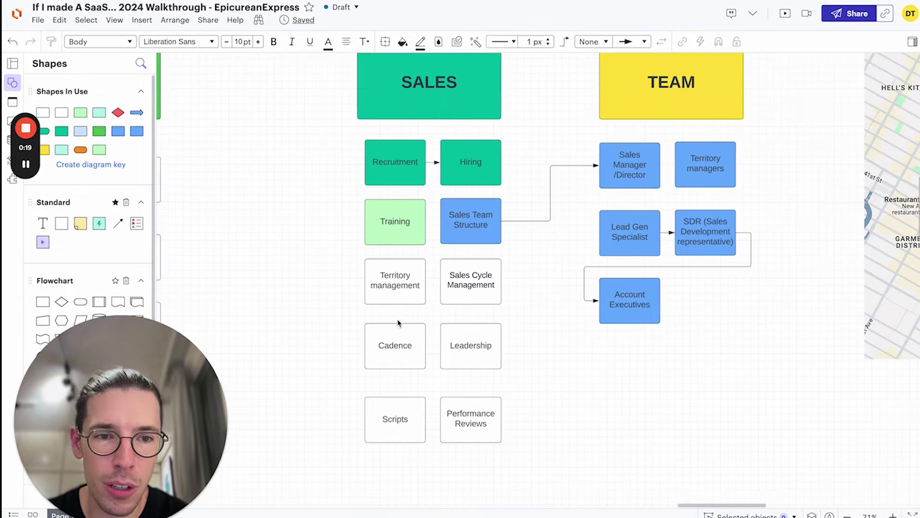
{"action": "left_click", "coordinate": [631, 174]}
{"action": "left_click", "coordinate": [698, 164]}
{"action": "scroll", "coordinate": [451, 235], "scroll_direction": "right", "scroll_amount": 5}
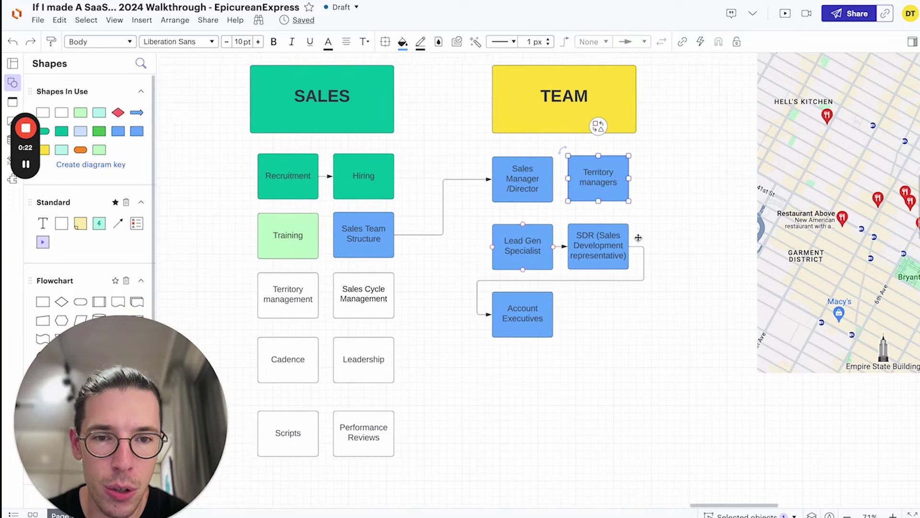
{"action": "left_click", "coordinate": [547, 246]}
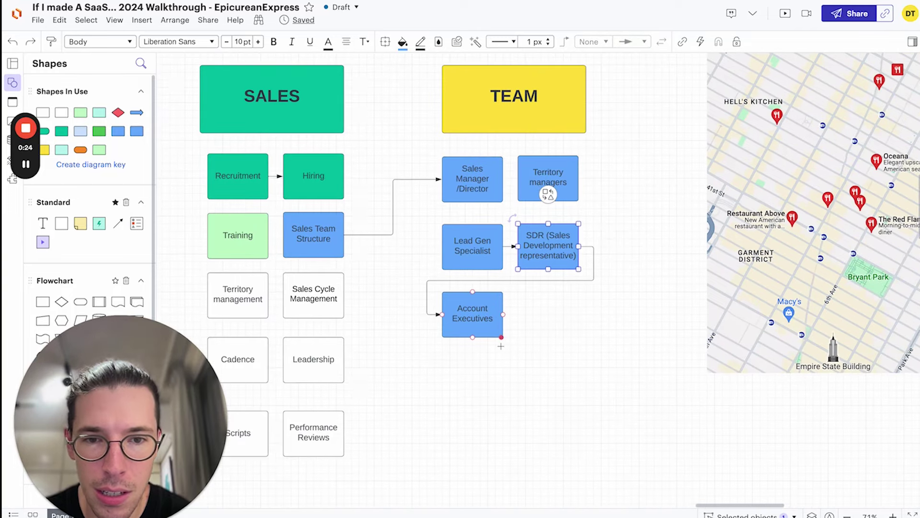
{"action": "left_click", "coordinate": [483, 331]}
{"action": "left_click", "coordinate": [577, 396]}
- Scroll the board to bring the empty area below Account Executives into view
{"action": "scroll", "coordinate": [578, 397], "scroll_direction": "down", "scroll_amount": 5}
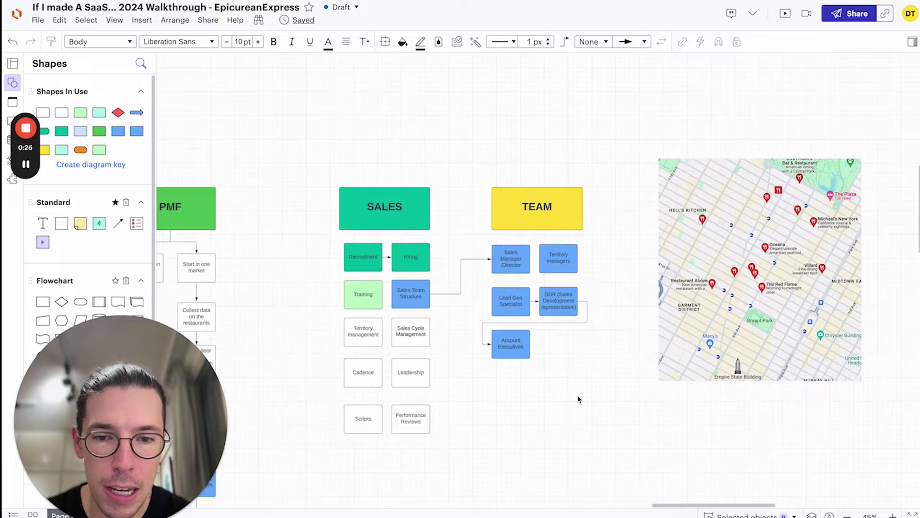
{"action": "scroll", "coordinate": [578, 398], "scroll_direction": "down", "scroll_amount": 2}
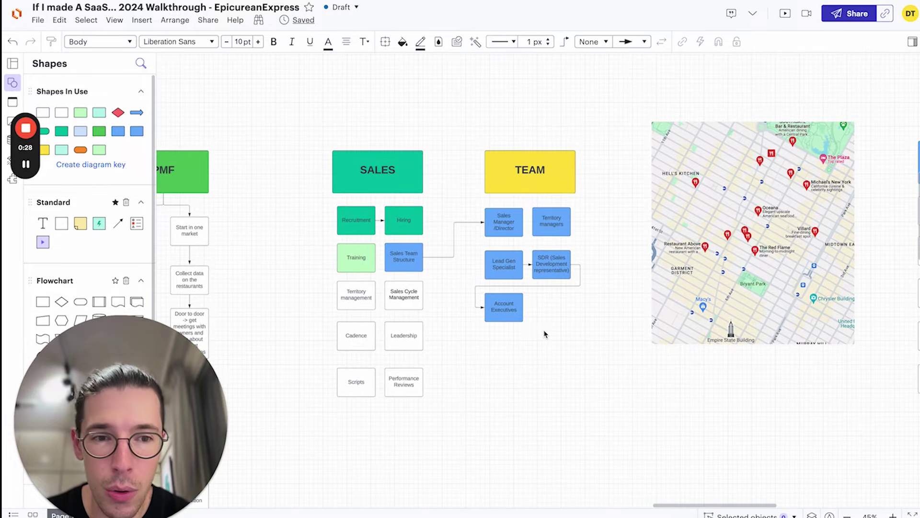
{"action": "scroll", "coordinate": [545, 334], "scroll_direction": "up", "scroll_amount": 1}
{"action": "scroll", "coordinate": [544, 334], "scroll_direction": "down", "scroll_amount": 5}
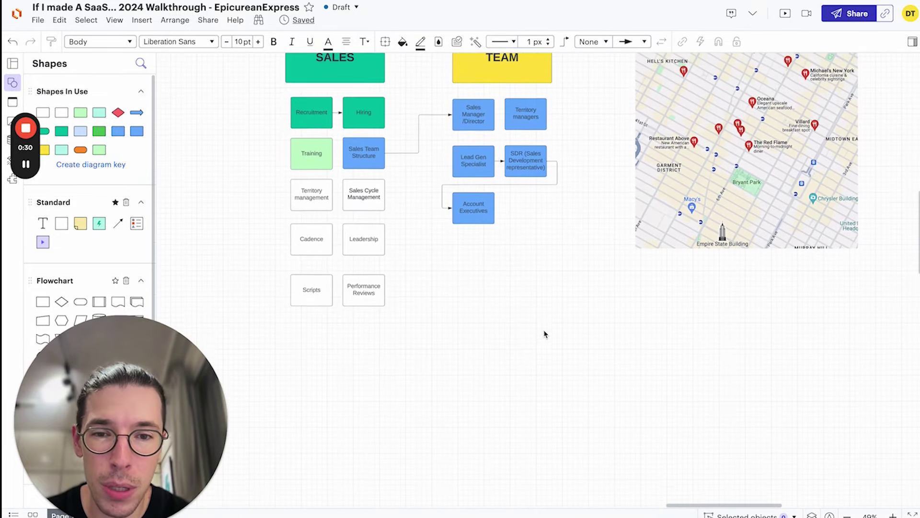
{"action": "scroll", "coordinate": [470, 316], "scroll_direction": "down", "scroll_amount": 1}
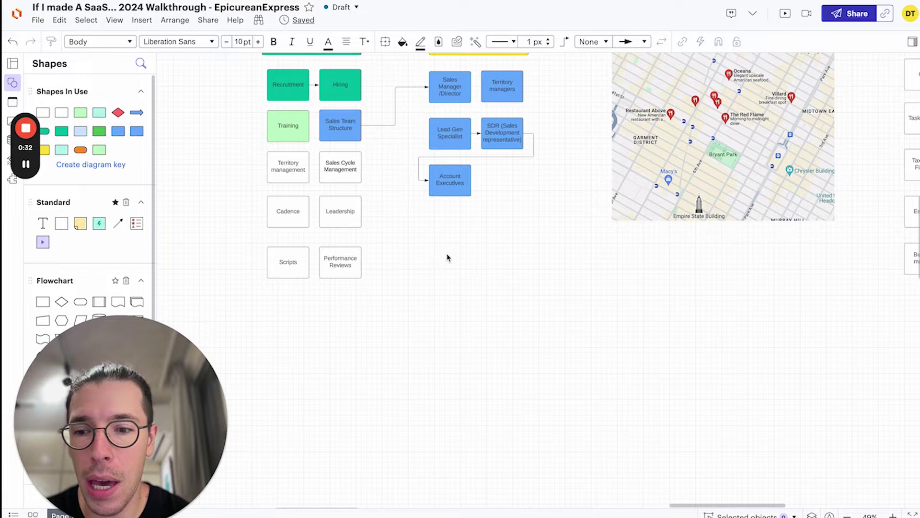
{"action": "scroll", "coordinate": [448, 281], "scroll_direction": "down", "scroll_amount": 4}
{"action": "scroll", "coordinate": [447, 281], "scroll_direction": "down", "scroll_amount": 2}
{"action": "scroll", "coordinate": [447, 281], "scroll_direction": "up", "scroll_amount": 10}
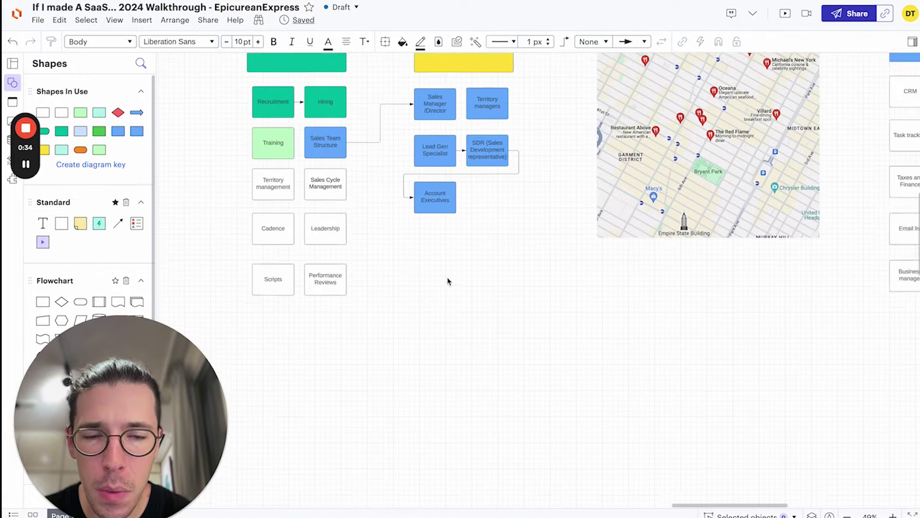
{"action": "scroll", "coordinate": [448, 281], "scroll_direction": "down", "scroll_amount": 1}
{"action": "scroll", "coordinate": [448, 281], "scroll_direction": "up", "scroll_amount": 3}
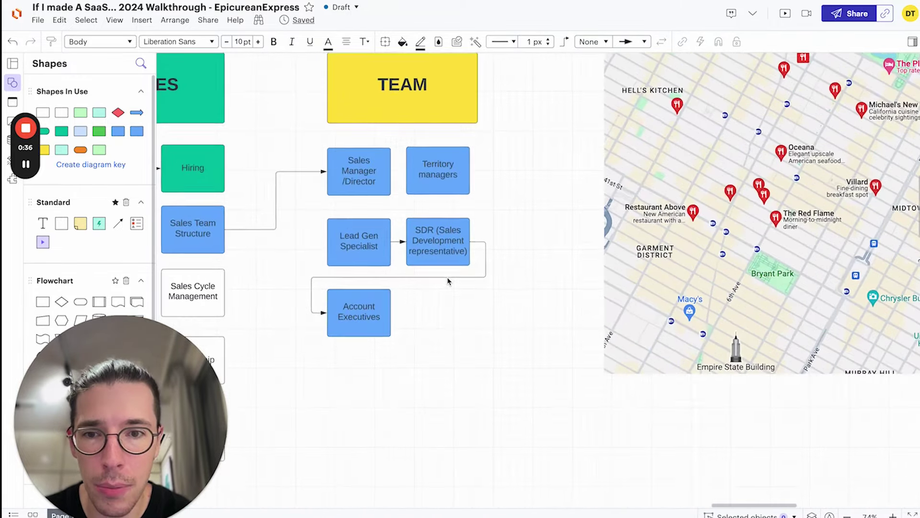
{"action": "scroll", "coordinate": [447, 281], "scroll_direction": "down", "scroll_amount": 1}
{"action": "scroll", "coordinate": [448, 281], "scroll_direction": "down", "scroll_amount": 4}
{"action": "scroll", "coordinate": [448, 282], "scroll_direction": "down", "scroll_amount": 5}
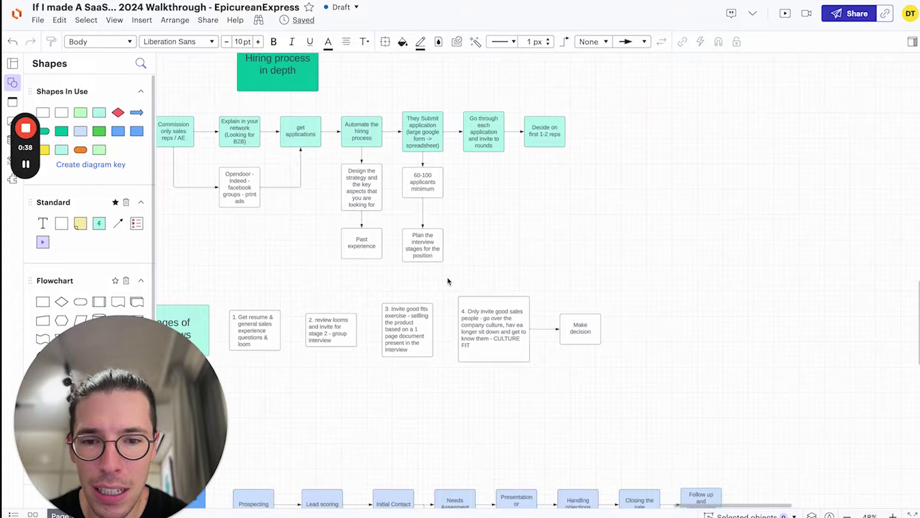
{"action": "scroll", "coordinate": [448, 223], "scroll_direction": "up", "scroll_amount": 6}
{"action": "scroll", "coordinate": [428, 215], "scroll_direction": "up", "scroll_amount": 5}
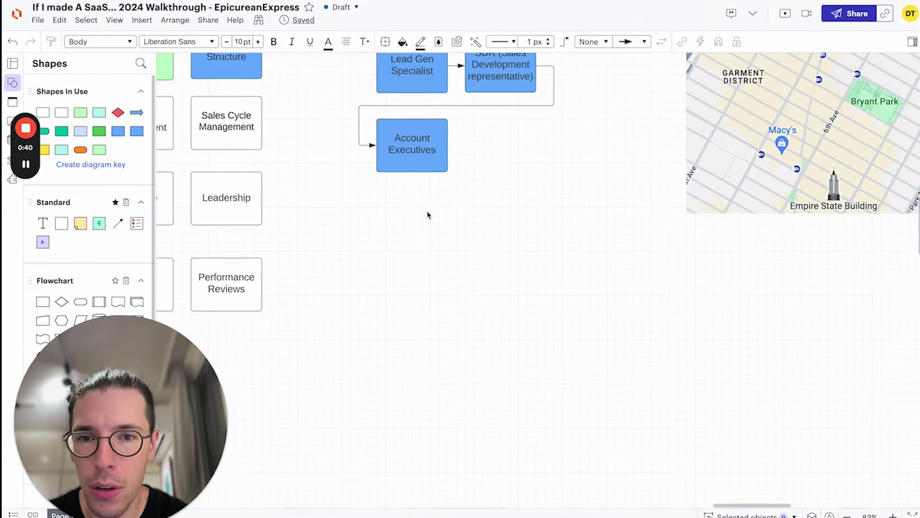
- Place a teal box labelled 'You CEO/Founder' centred below Account Executives
{"action": "left_click_drag", "start_coordinate": [65, 131], "coordinate": [404, 243]}
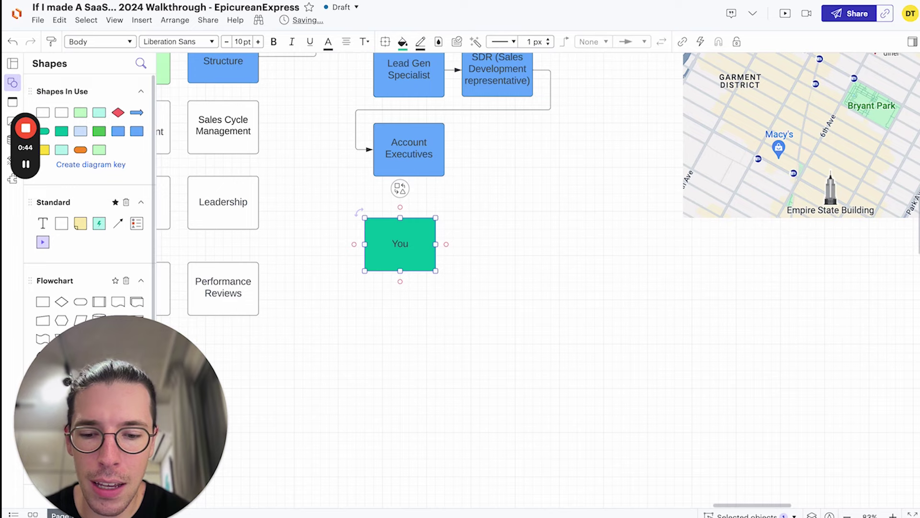
{"action": "type", "text": "You CEO/Founder"}
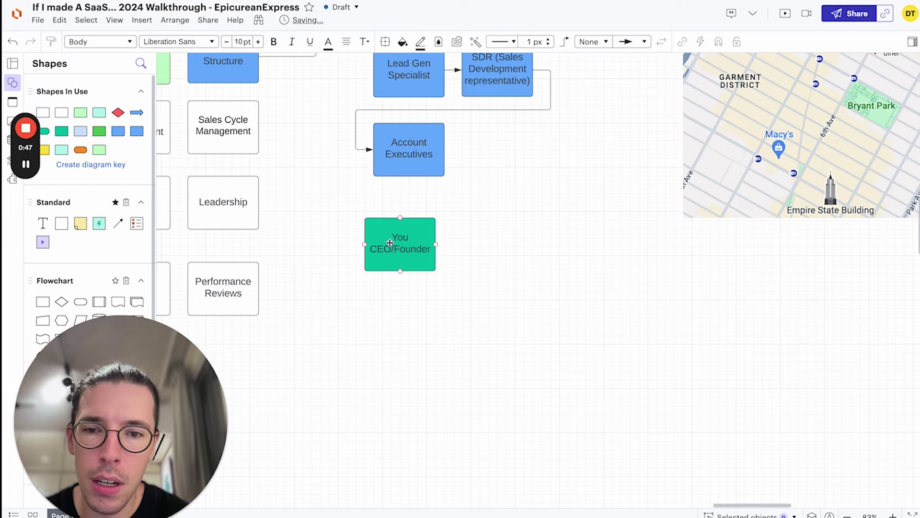
{"action": "left_click_drag", "start_coordinate": [389, 243], "coordinate": [399, 239]}
- Duplicate the You CEO/Founder box to its right
{"action": "scroll", "coordinate": [398, 239], "scroll_direction": "up", "scroll_amount": 3}
{"action": "scroll", "coordinate": [399, 238], "scroll_direction": "down", "scroll_amount": 1, "text": "ctrl"}
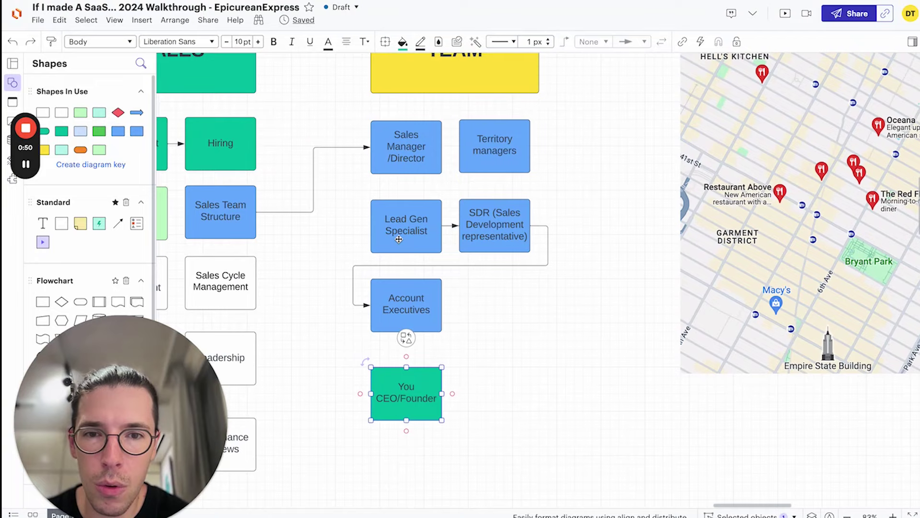
{"action": "left_click_drag", "start_coordinate": [409, 386], "coordinate": [486, 448]}
- Rename the copied box to 'Sales rep (AE - SDR)'
{"action": "left_click", "coordinate": [432, 444]}
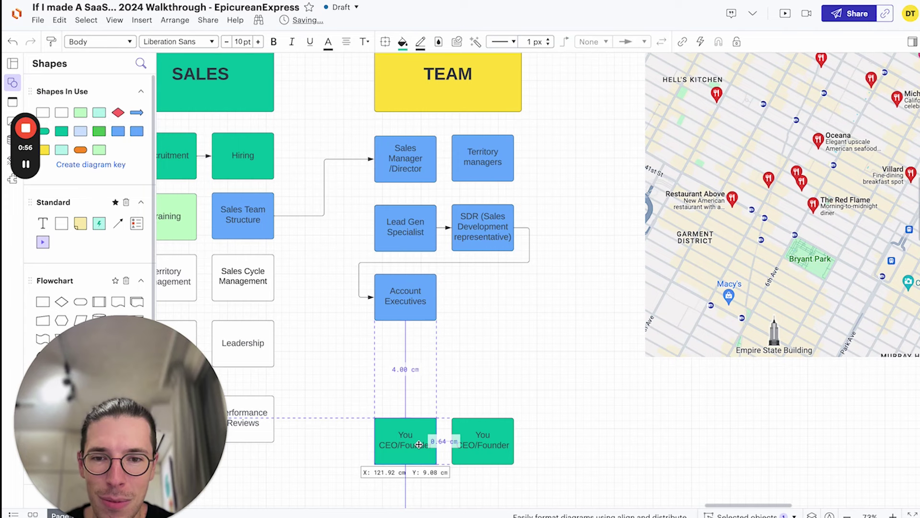
{"action": "double_click", "coordinate": [467, 446]}
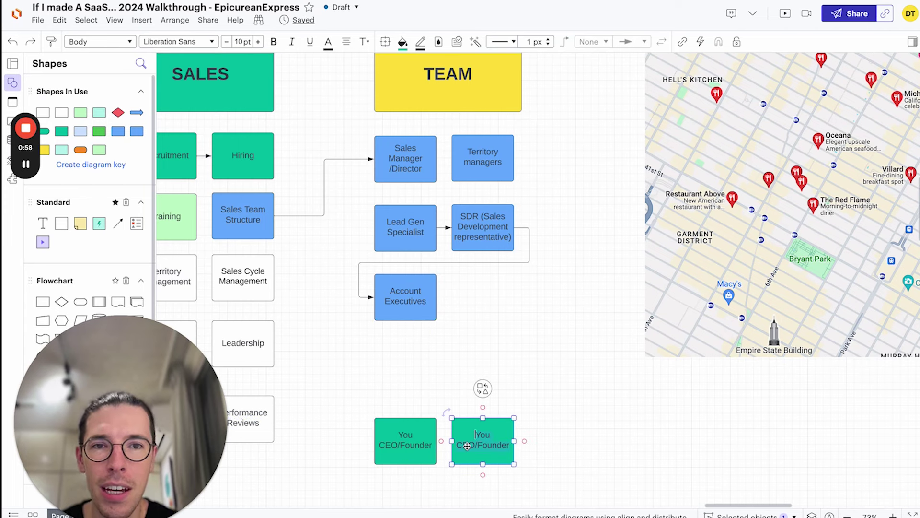
{"action": "key", "text": "ctrl+a"}
{"action": "type", "text": "S"}
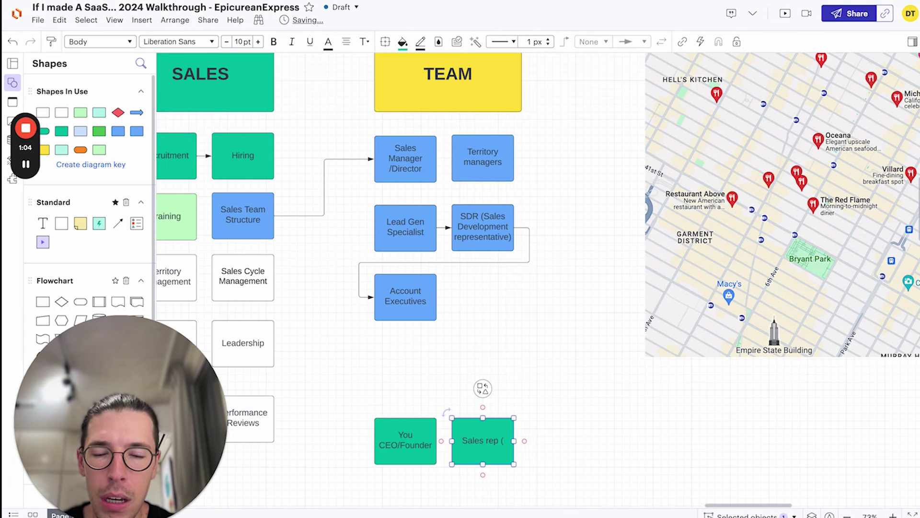
{"action": "type", "text": "ales rep (AE - SDR"}
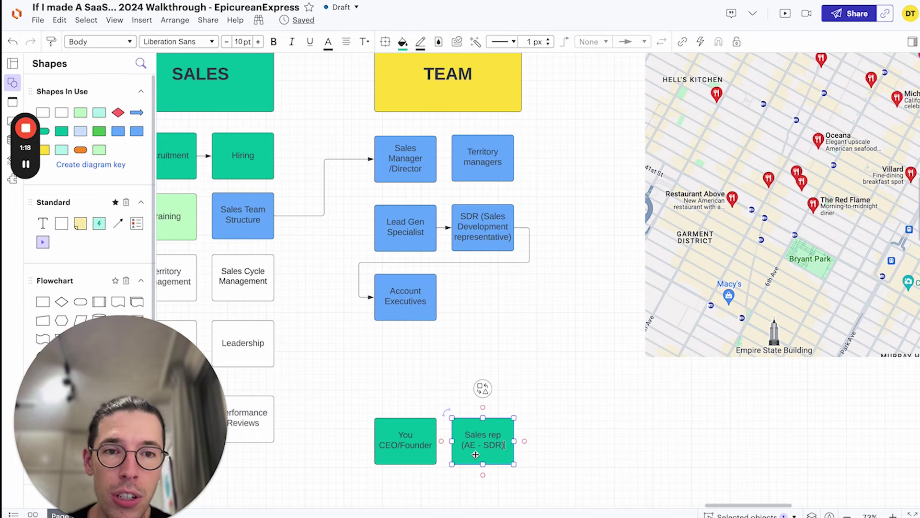
{"action": "left_click", "coordinate": [564, 446]}
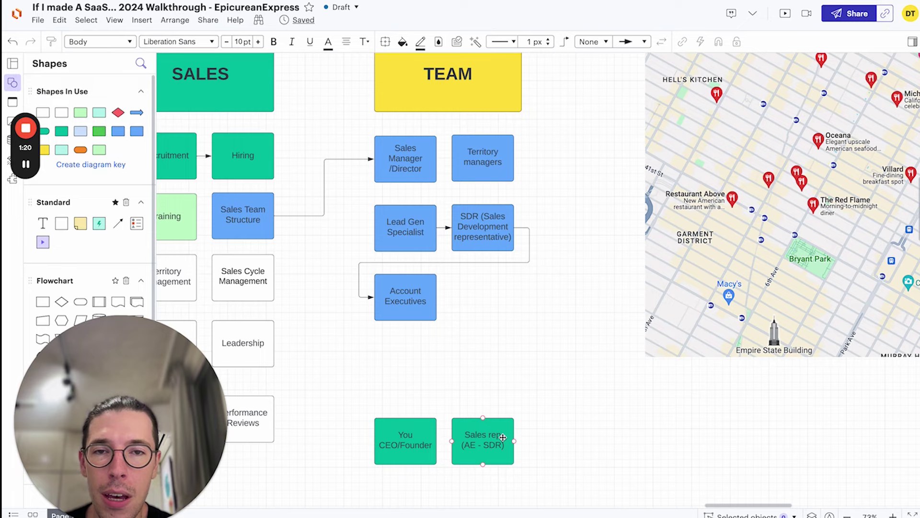
- Move both green boxes up together, closer to Account Executives
{"action": "scroll", "coordinate": [502, 437], "scroll_direction": "down", "scroll_amount": 2}
{"action": "scroll", "coordinate": [457, 437], "scroll_direction": "up", "scroll_amount": 2}
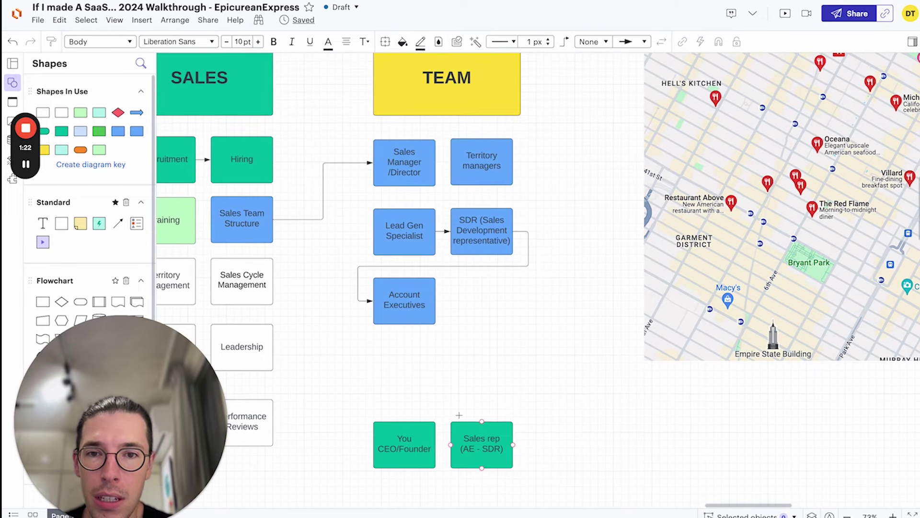
{"action": "left_click_drag", "start_coordinate": [353, 453], "coordinate": [518, 417]}
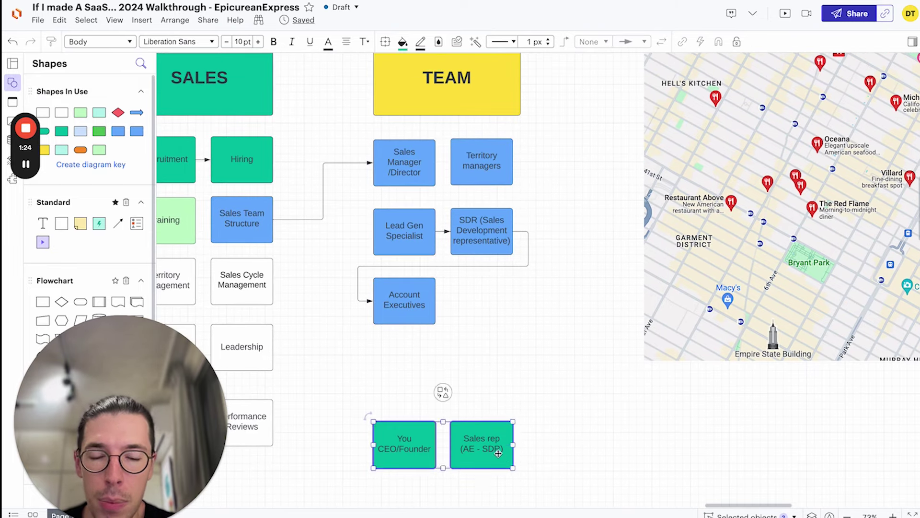
{"action": "left_click_drag", "start_coordinate": [496, 450], "coordinate": [497, 397]}
- Reposition the You CEO/Founder and Sales rep boxes together
{"action": "left_click", "coordinate": [561, 428]}
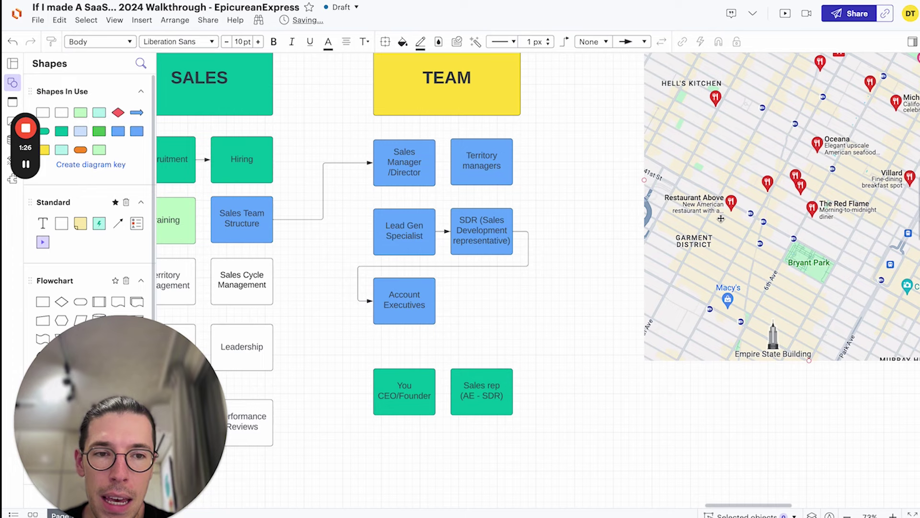
{"action": "scroll", "coordinate": [842, 217], "scroll_direction": "up", "scroll_amount": 5}
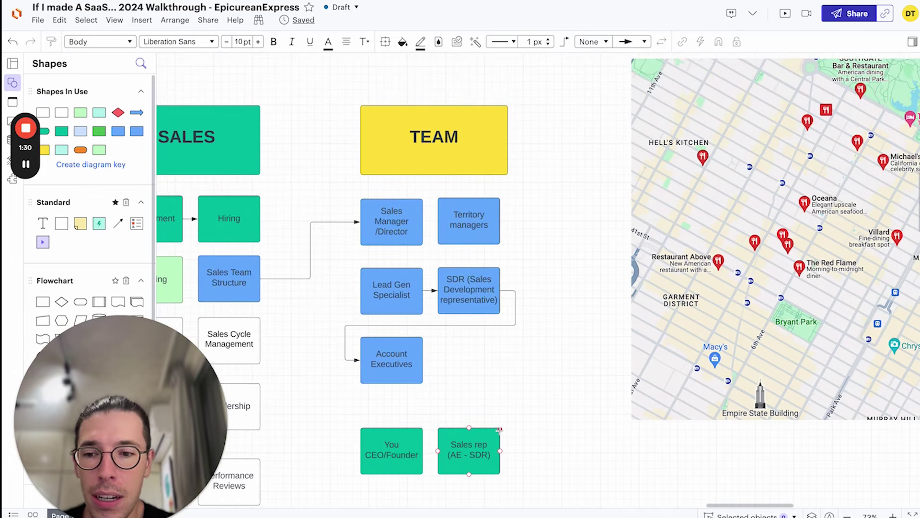
{"action": "scroll", "coordinate": [499, 430], "scroll_direction": "down", "scroll_amount": 1}
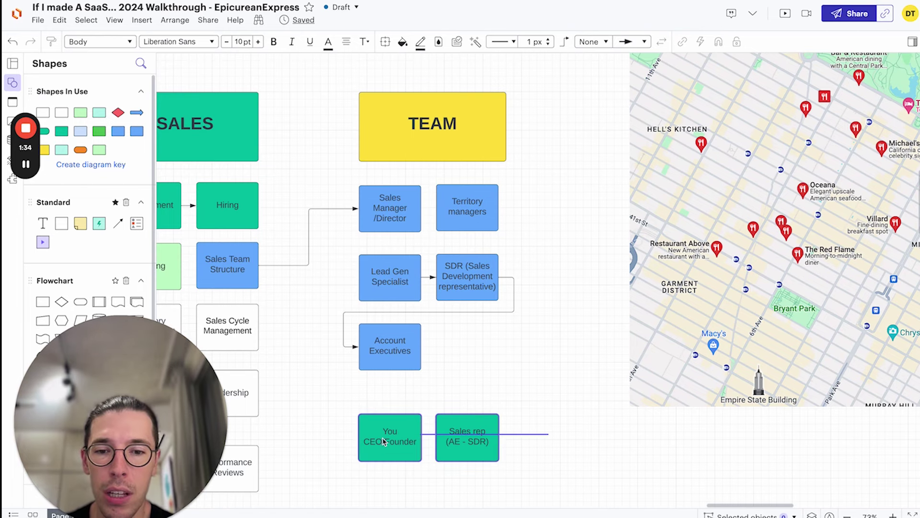
{"action": "scroll", "coordinate": [338, 426], "scroll_direction": "up", "scroll_amount": 1}
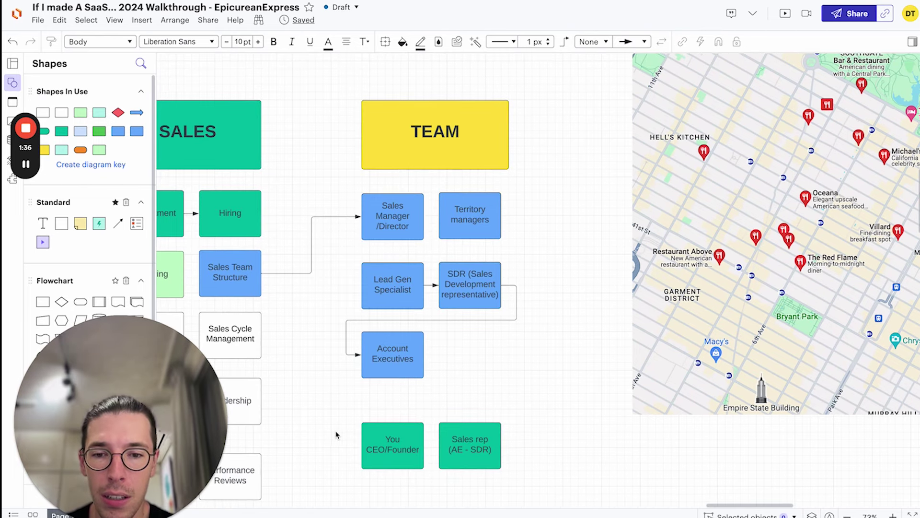
{"action": "left_click_drag", "start_coordinate": [335, 421], "coordinate": [507, 469]}
{"action": "mouse_move", "coordinate": [461, 441]}
{"action": "left_mouse_down"}
{"action": "mouse_move", "coordinate": [461, 419]}
{"action": "mouse_move", "coordinate": [467, 429]}
{"action": "left_mouse_up"}
- Draw an arrow from You CEO/Founder to Sales rep (AE - SDR)
{"action": "left_click", "coordinate": [535, 446]}
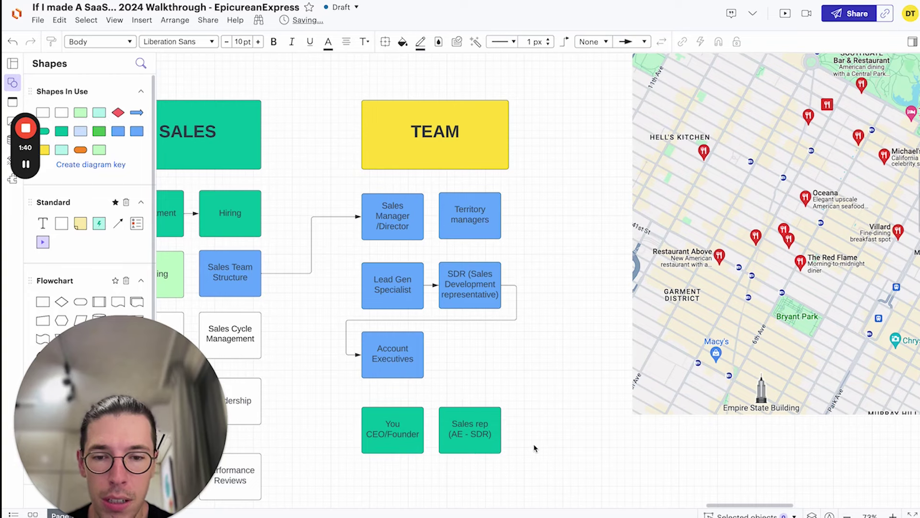
{"action": "scroll", "coordinate": [456, 411], "scroll_direction": "down", "scroll_amount": 1}
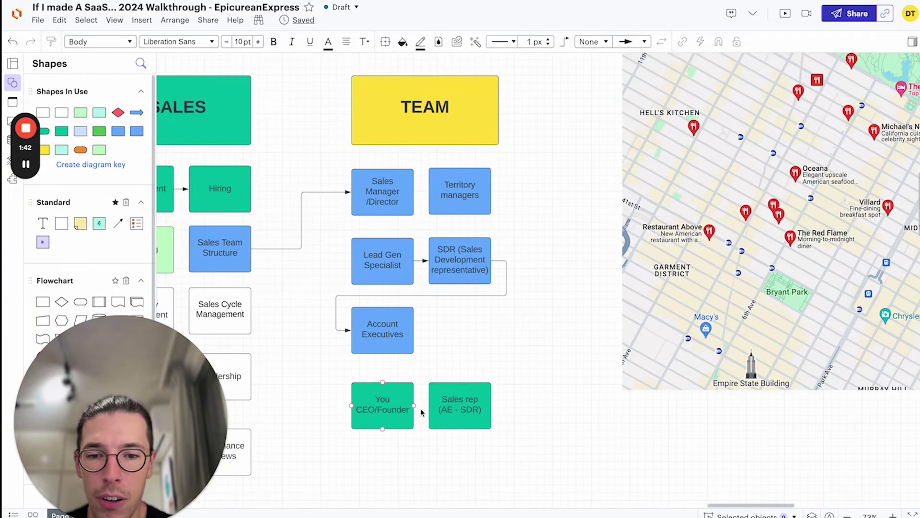
{"action": "left_click_drag", "start_coordinate": [414, 407], "coordinate": [430, 406]}
{"action": "left_click", "coordinate": [442, 469]}
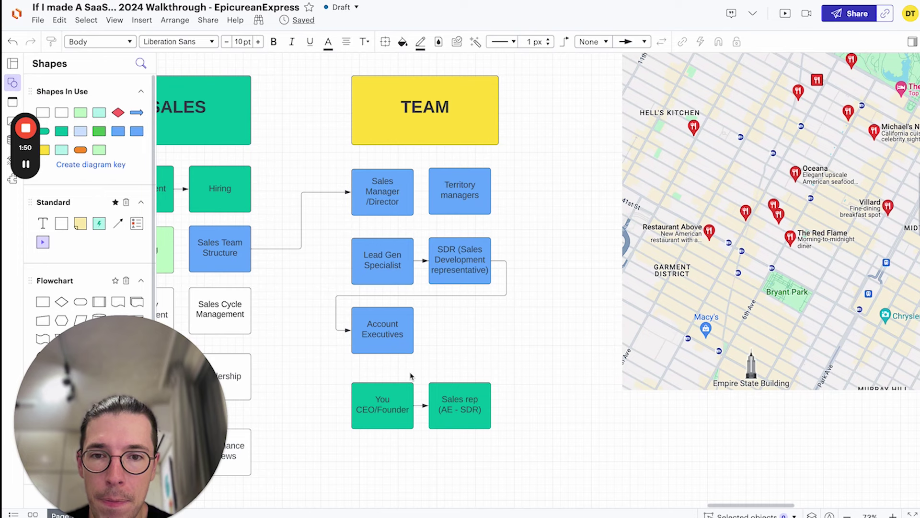
{"action": "scroll", "coordinate": [411, 376], "scroll_direction": "down", "scroll_amount": 1}
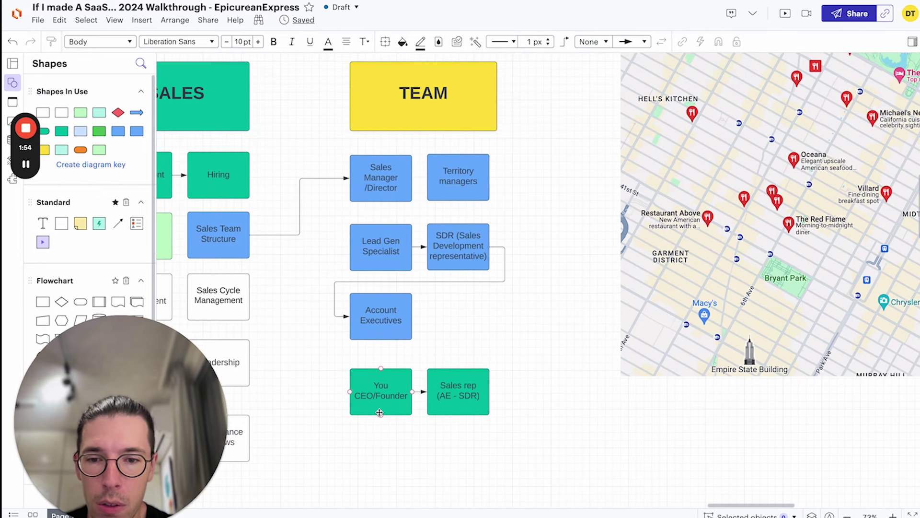
- Duplicate You CEO/Founder below itself, relabel the copy 'Dev team', and align it underneath
{"action": "left_click_drag", "start_coordinate": [380, 413], "coordinate": [373, 462]}
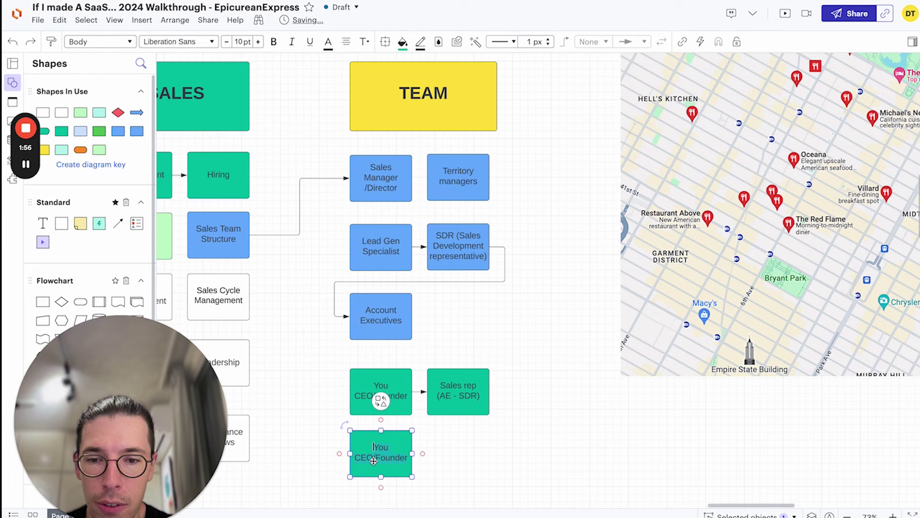
{"action": "type", "text": "Dev team (d"}
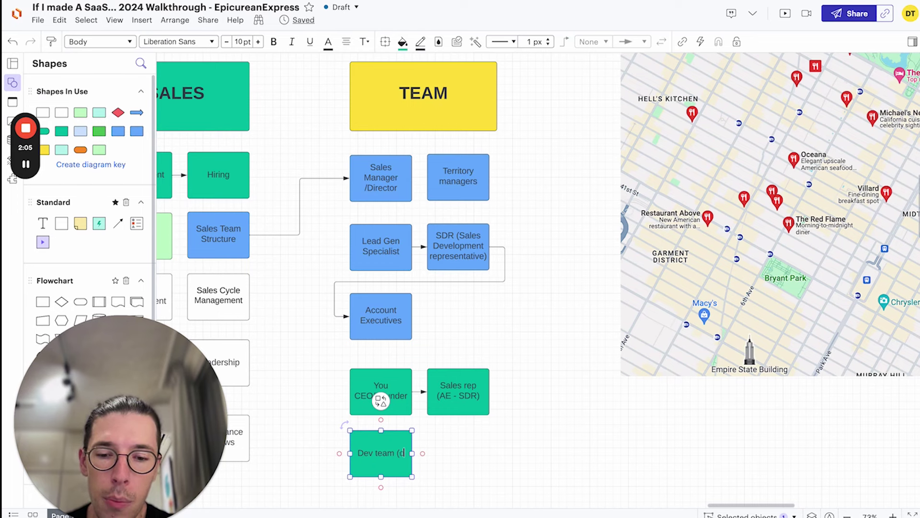
{"action": "key", "text": "BackSpace"}
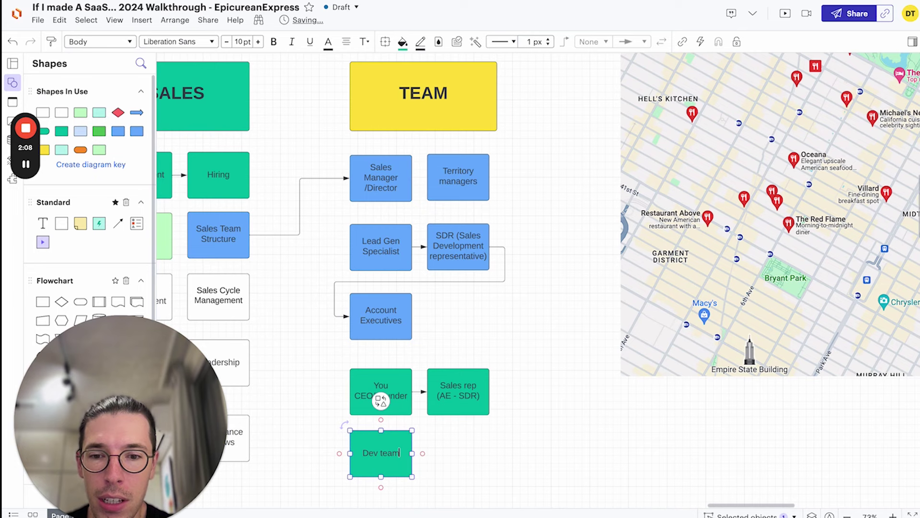
{"action": "left_click", "coordinate": [323, 434]}
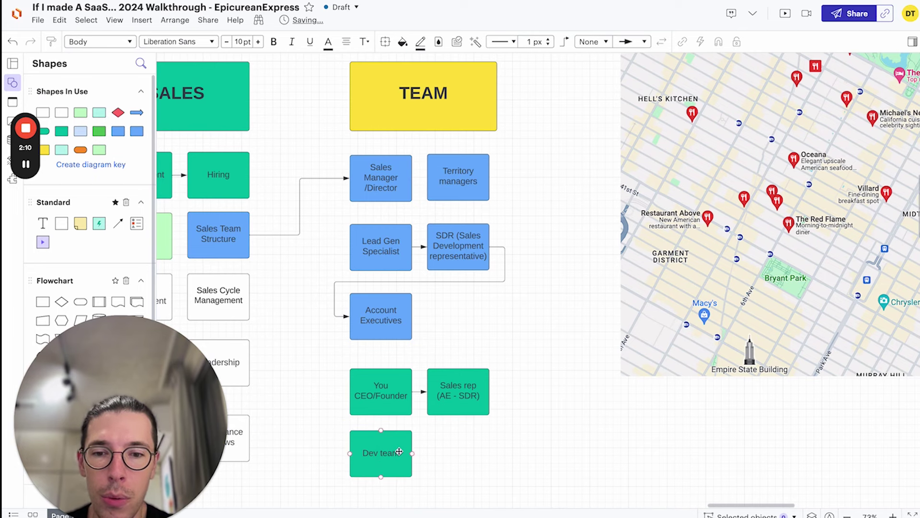
{"action": "left_click_drag", "start_coordinate": [399, 452], "coordinate": [399, 451]}
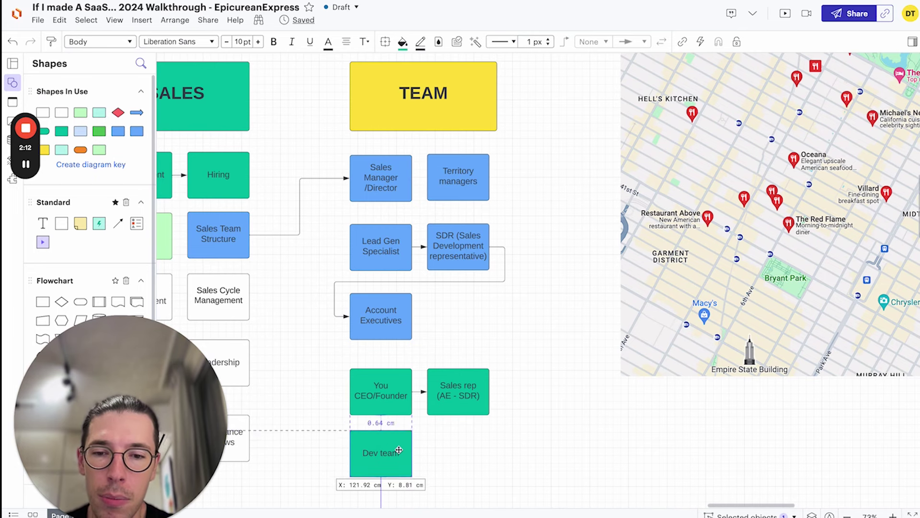
{"action": "left_click", "coordinate": [437, 453]}
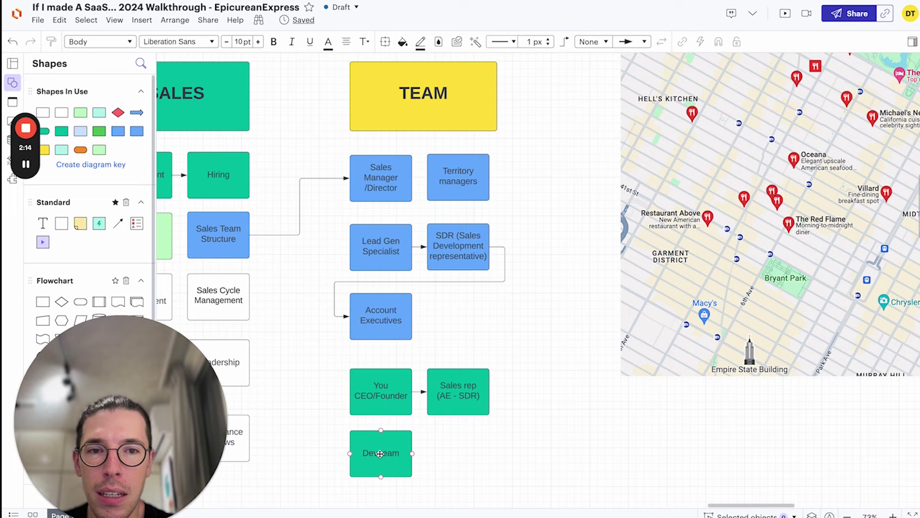
- Connect You CEO/Founder down to Dev team with an arrow
{"action": "scroll", "coordinate": [381, 453], "scroll_direction": "down", "scroll_amount": 1}
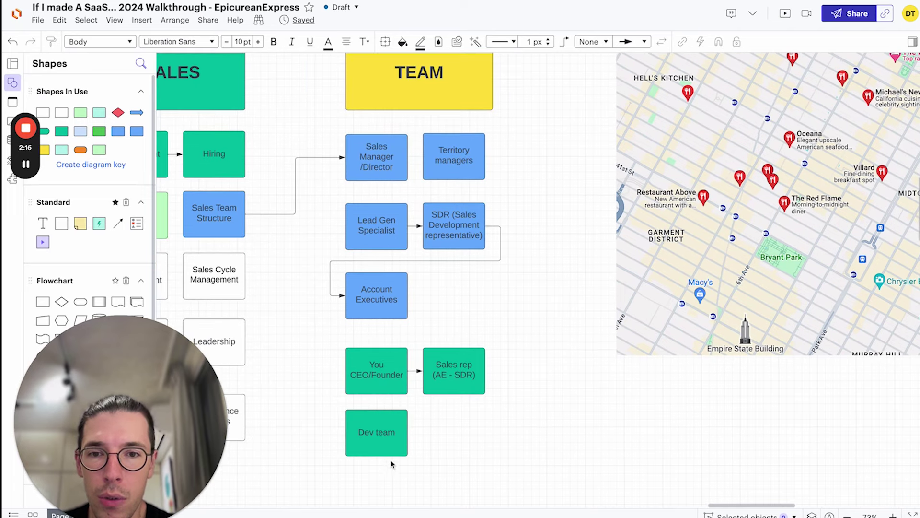
{"action": "scroll", "coordinate": [355, 443], "scroll_direction": "down", "scroll_amount": 2}
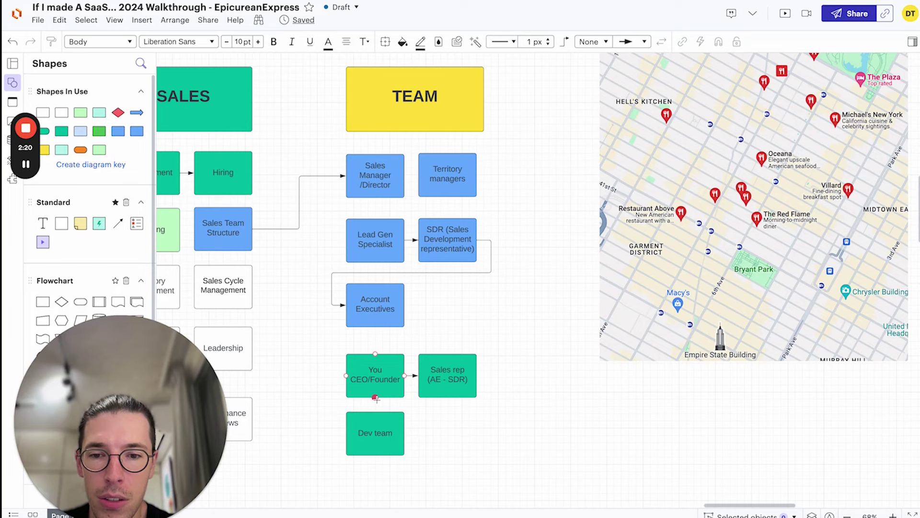
{"action": "left_click_drag", "start_coordinate": [376, 398], "coordinate": [375, 416]}
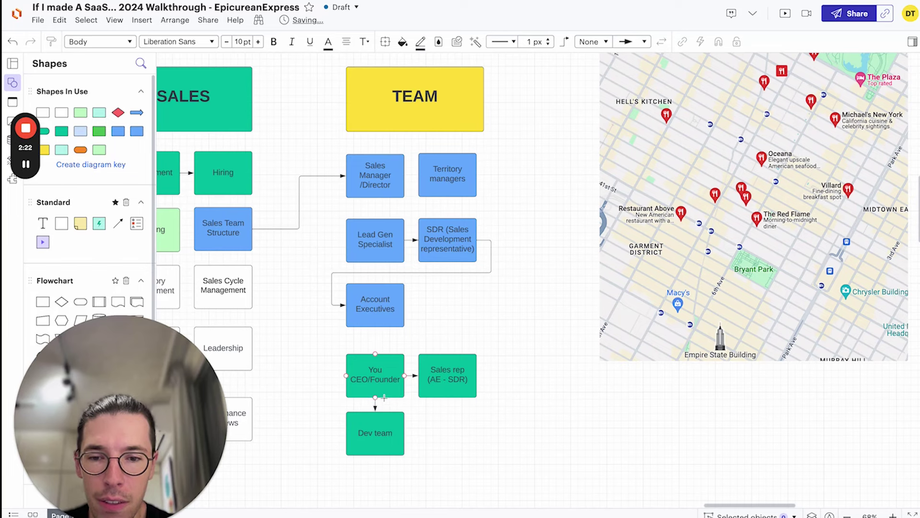
- Shift the three green boxes right and down together
{"action": "left_click_drag", "start_coordinate": [321, 354], "coordinate": [478, 457]}
{"action": "left_click_drag", "start_coordinate": [440, 385], "coordinate": [498, 409]}
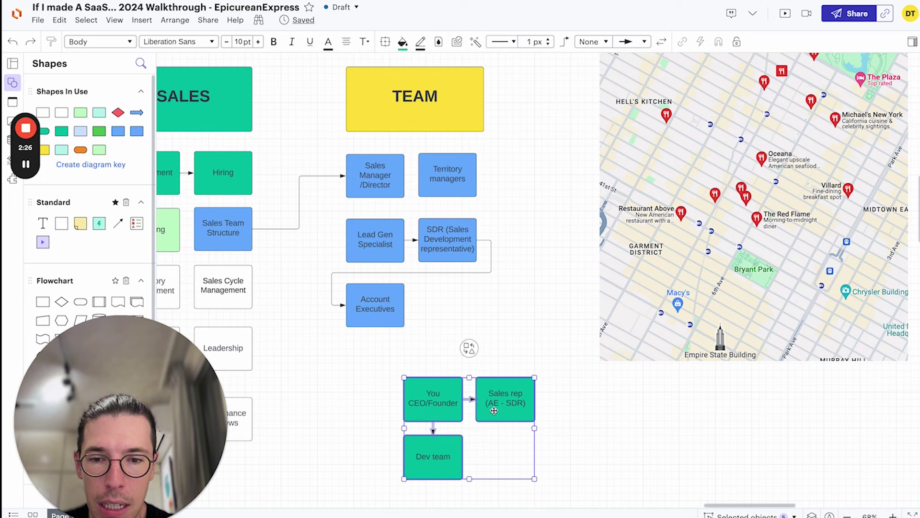
{"action": "left_click", "coordinate": [402, 405]}
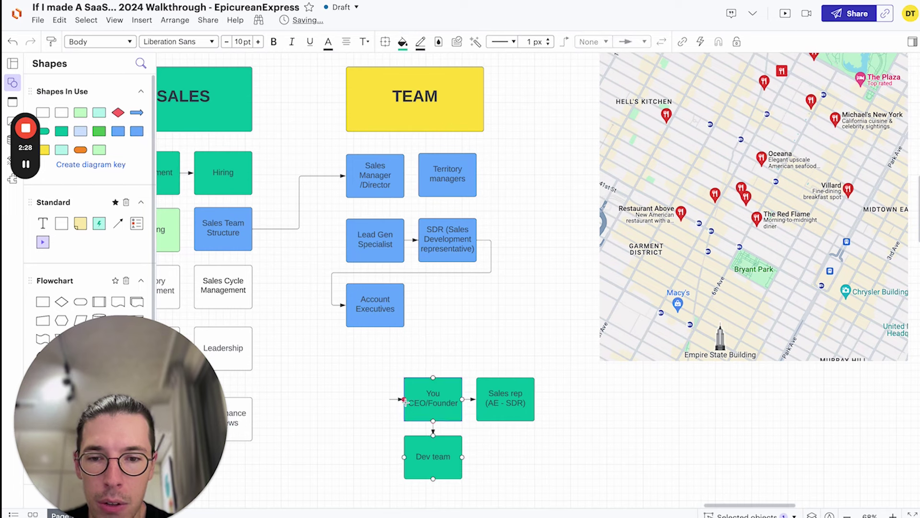
{"action": "left_click_drag", "start_coordinate": [381, 402], "coordinate": [382, 399]}
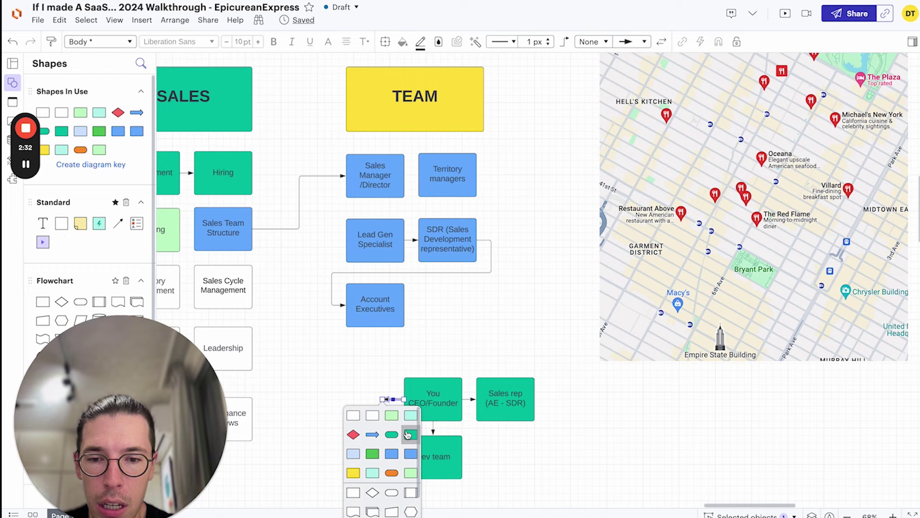
- Add a connected green 'Co-Founder (Marketing - Coding - Logistics COO)' box left of the founder
{"action": "left_click", "coordinate": [407, 437]}
{"action": "type", "text": "Co-Founder ("}
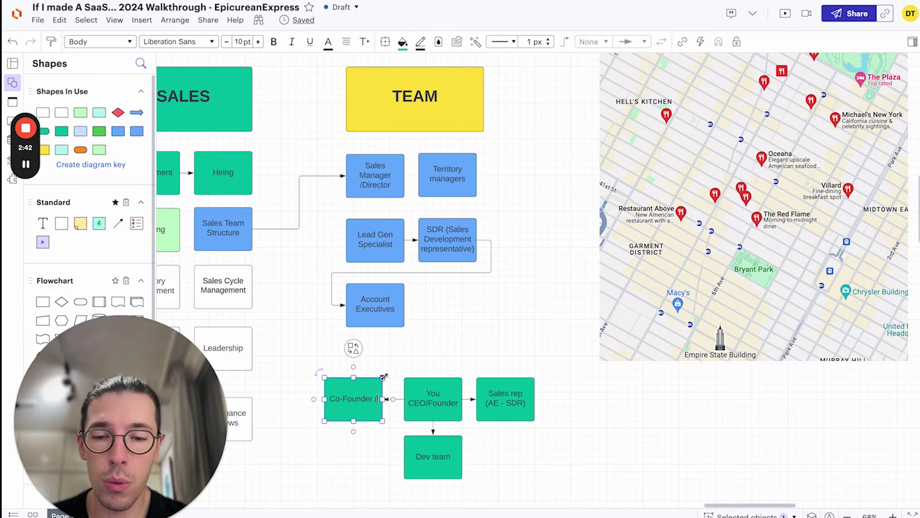
{"action": "scroll", "coordinate": [378, 377], "scroll_direction": "down", "scroll_amount": 5}
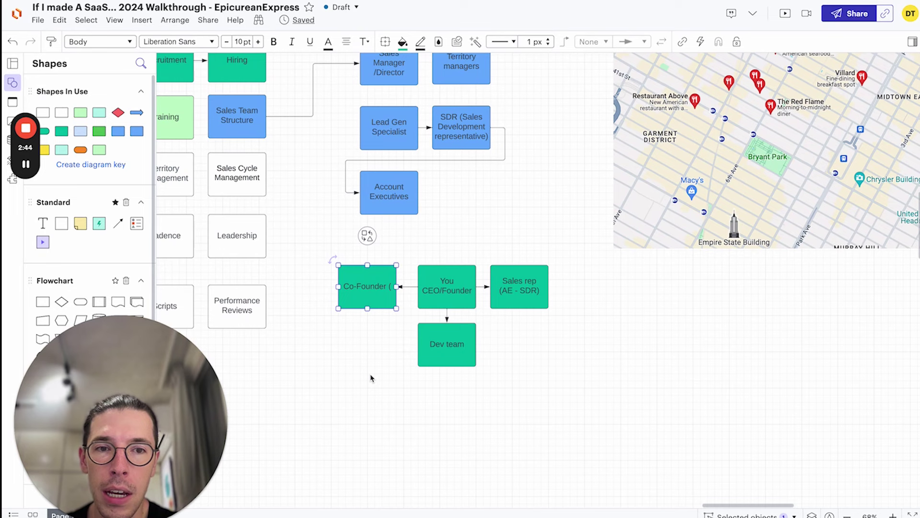
{"action": "type", "text": "Marketing"}
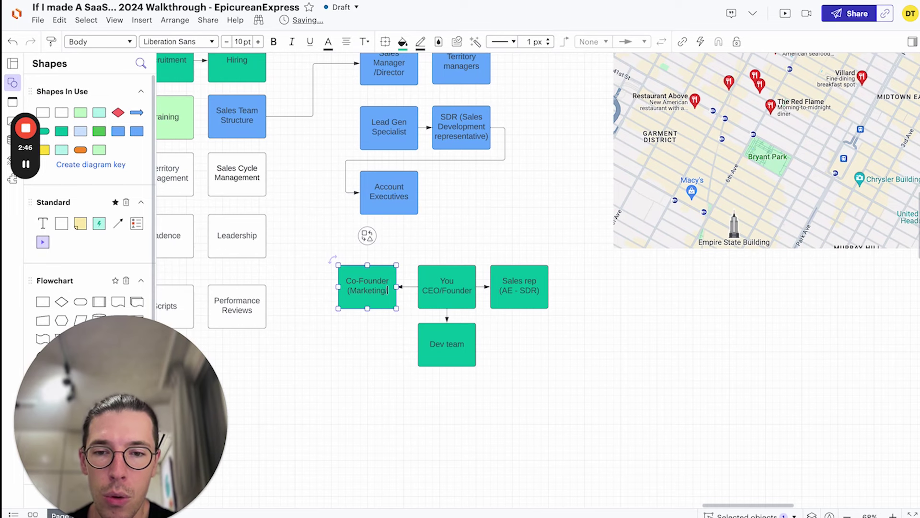
{"action": "type", "text": "/Codin"}
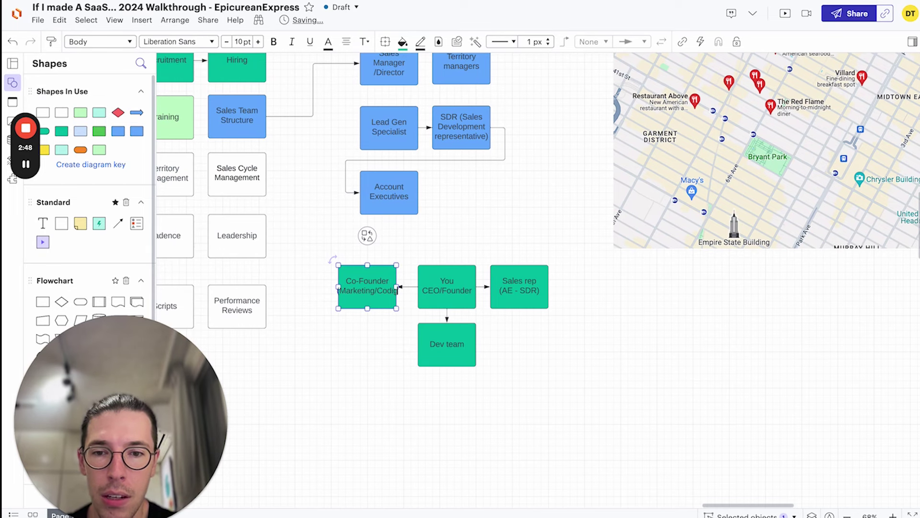
{"action": "key", "text": "BackSpace"}
{"action": "key", "text": "BackSpace"}
{"action": "key", "text": "BackSpace"}
{"action": "key", "text": "BackSpace"}
{"action": "key", "text": "BackSpace"}
{"action": "key", "text": "BackSpace"}
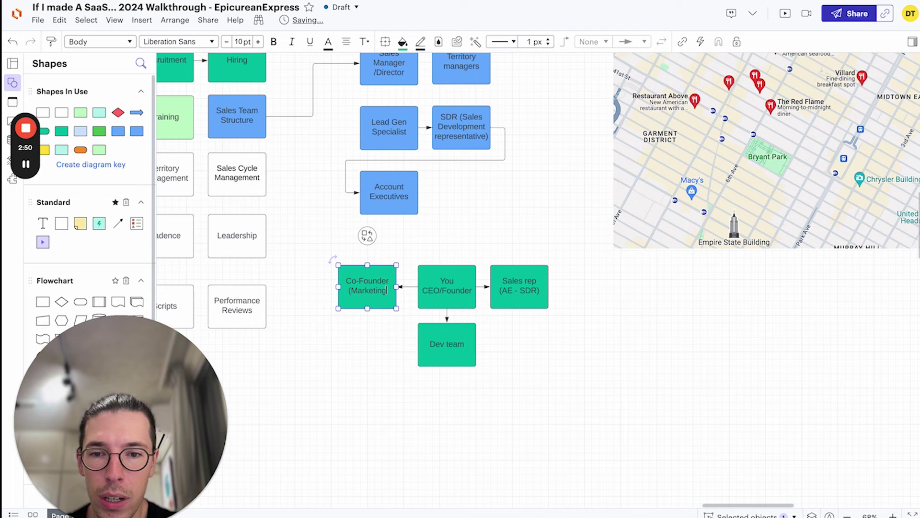
{"action": "type", "text": "- Coding -"}
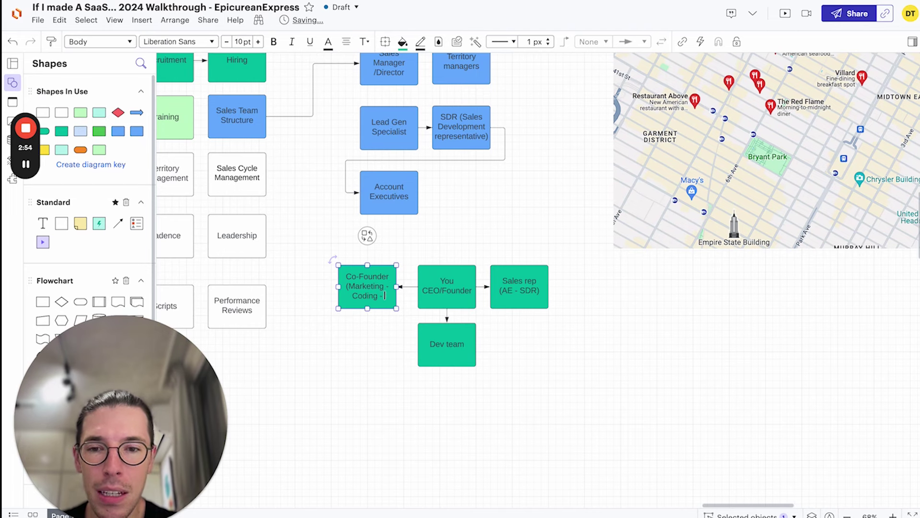
{"action": "type", "text": " Logi"}
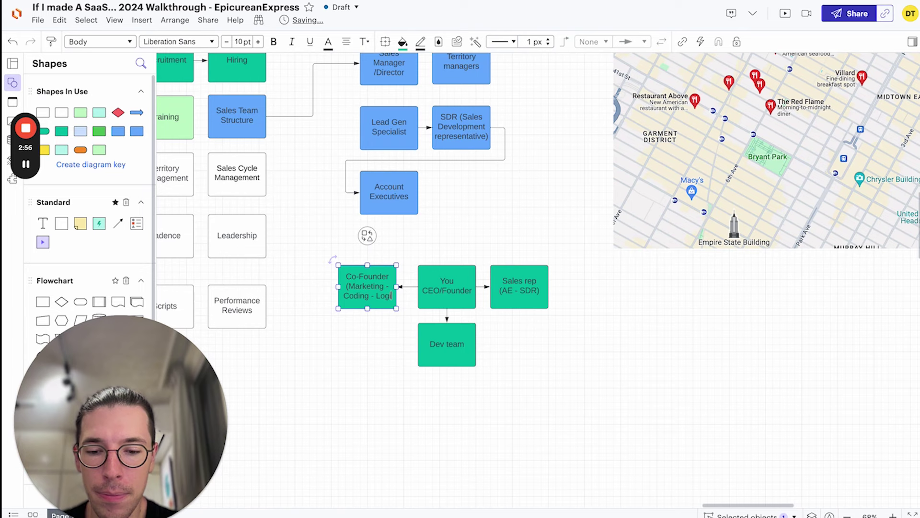
{"action": "type", "text": "stics"}
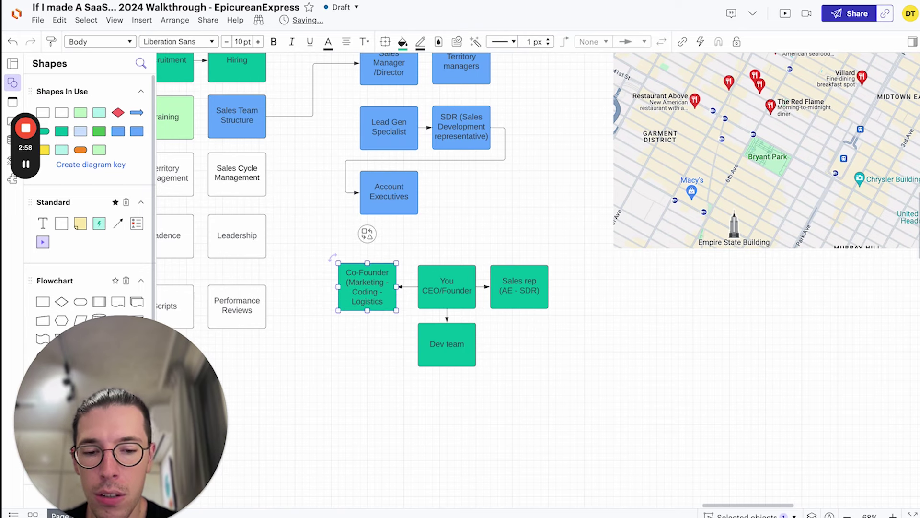
{"action": "type", "text": " COC"}
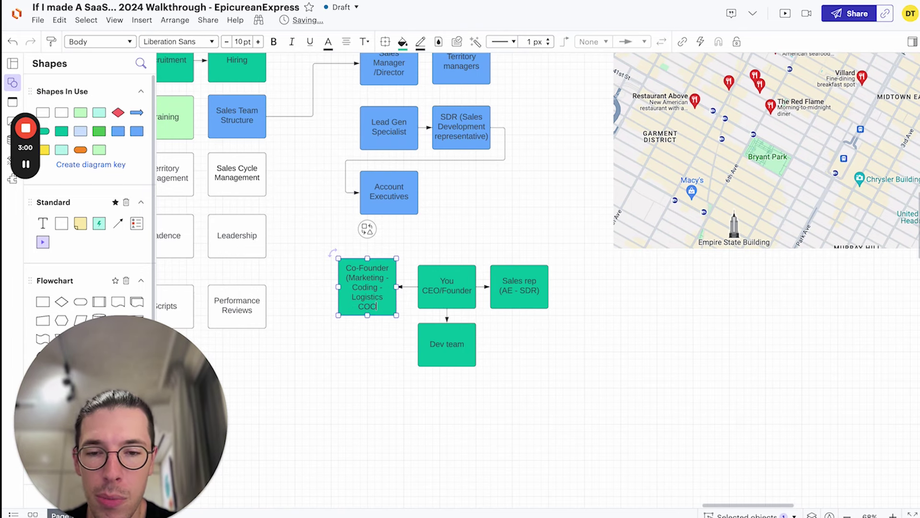
{"action": "left_click", "coordinate": [369, 419]}
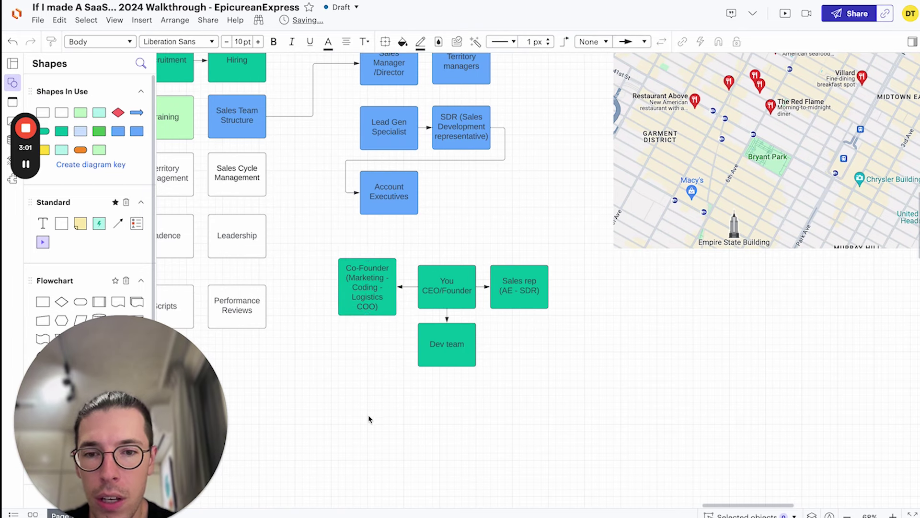
{"action": "left_click", "coordinate": [355, 296]}
- Move the four green boxes and their arrows down a little
{"action": "scroll", "coordinate": [510, 347], "scroll_direction": "down", "scroll_amount": 1}
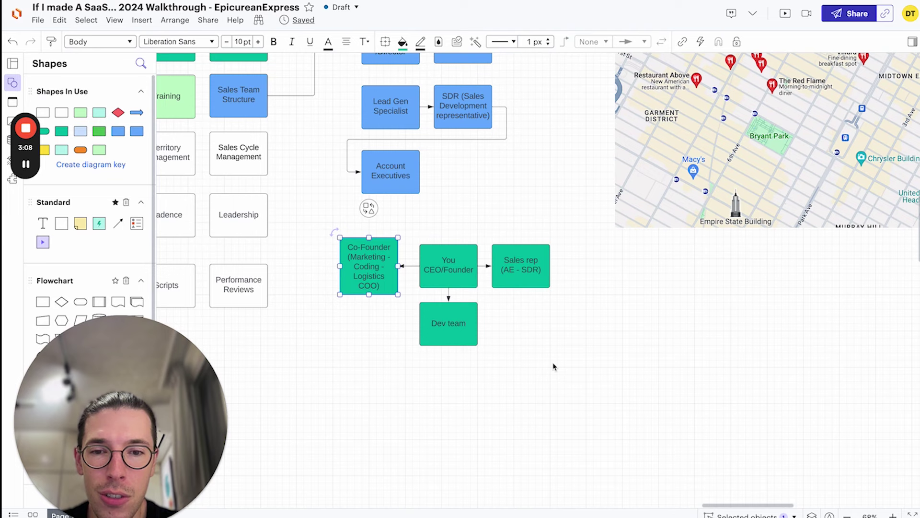
{"action": "left_click_drag", "start_coordinate": [570, 354], "coordinate": [338, 234]}
{"action": "left_click_drag", "start_coordinate": [379, 264], "coordinate": [380, 296]}
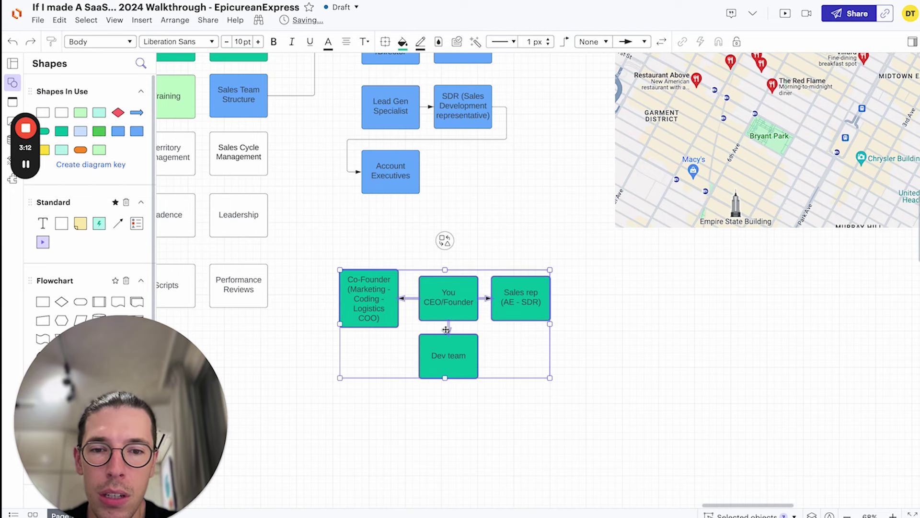
{"action": "left_click", "coordinate": [560, 370]}
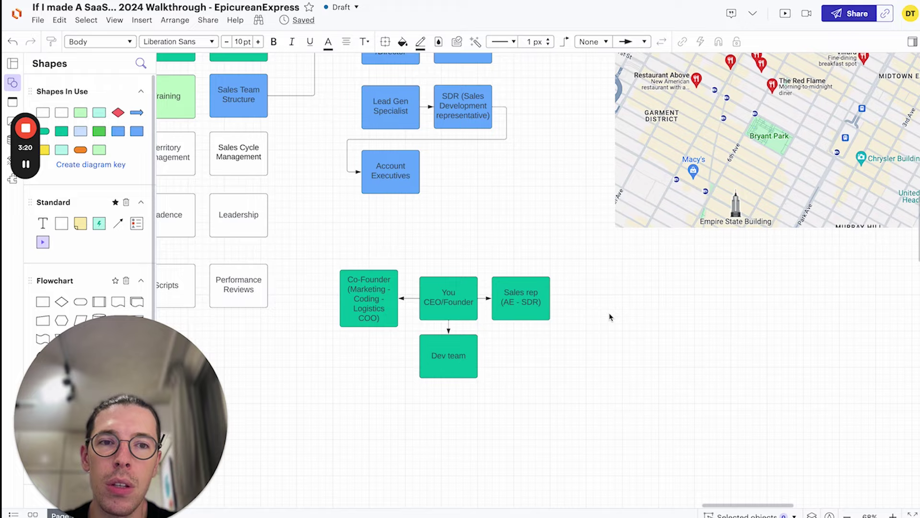
{"action": "scroll", "coordinate": [610, 316], "scroll_direction": "up", "scroll_amount": 5}
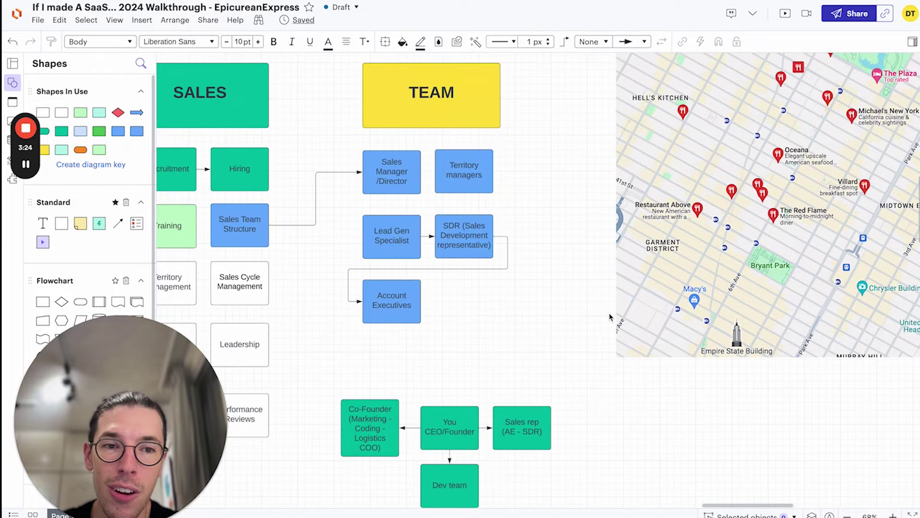
{"action": "scroll", "coordinate": [503, 387], "scroll_direction": "down", "scroll_amount": 2}
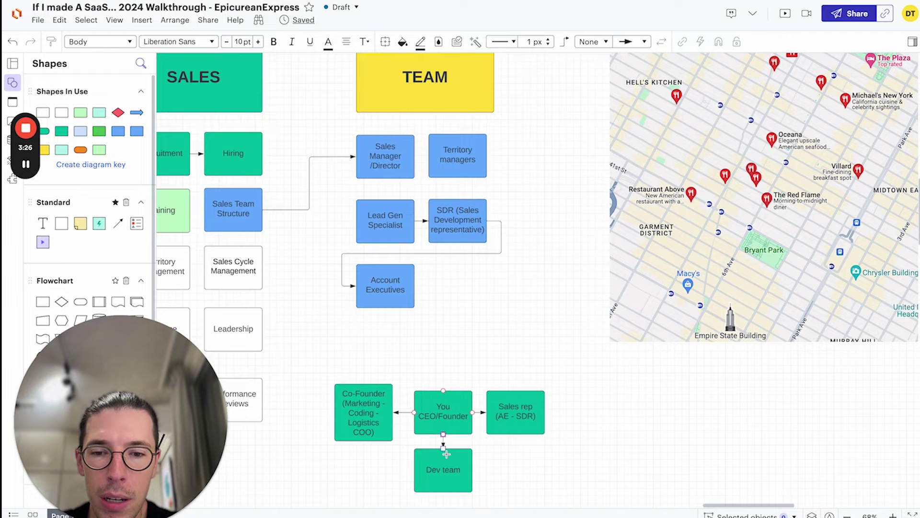
- Insert '(Co-)' so the founder box reads 'You CEO/(Co-)Founder'
{"action": "left_click", "coordinate": [451, 433]}
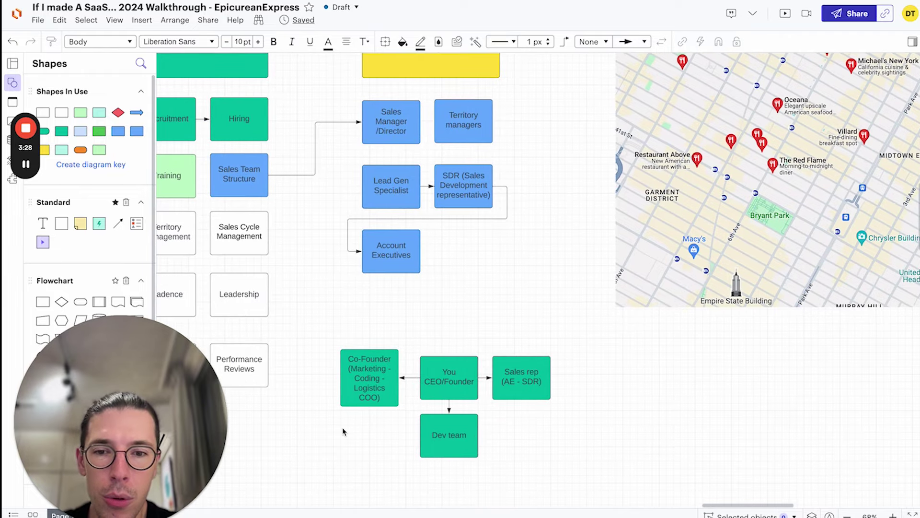
{"action": "left_click", "coordinate": [436, 380]}
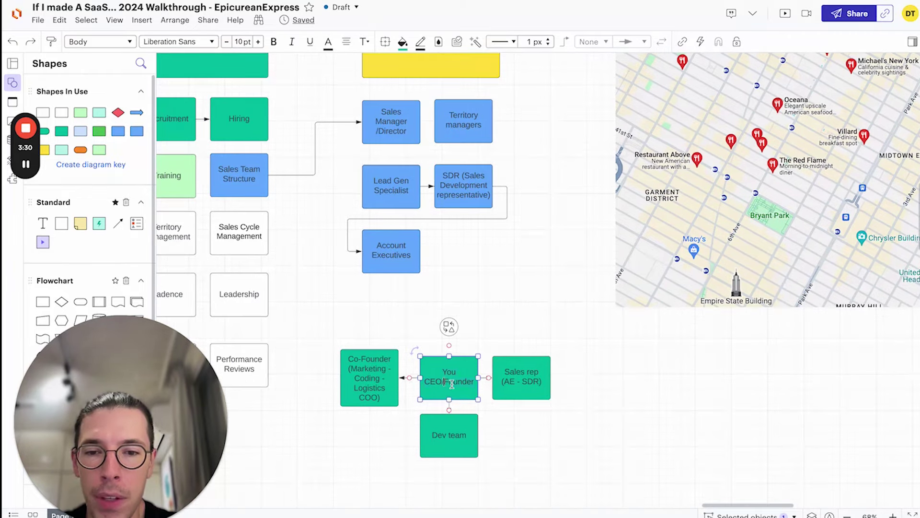
{"action": "double_click", "coordinate": [444, 381]}
{"action": "type", "text": "(Co"}
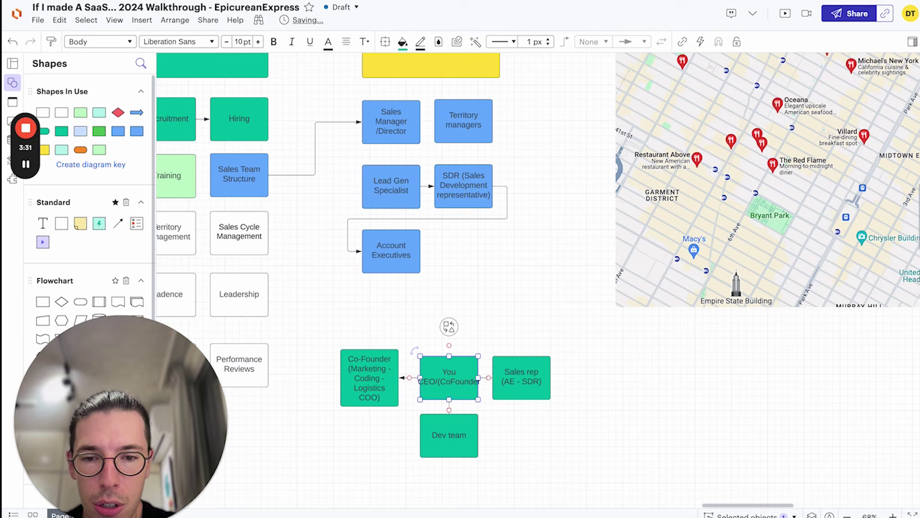
{"action": "type", "text": "-"}
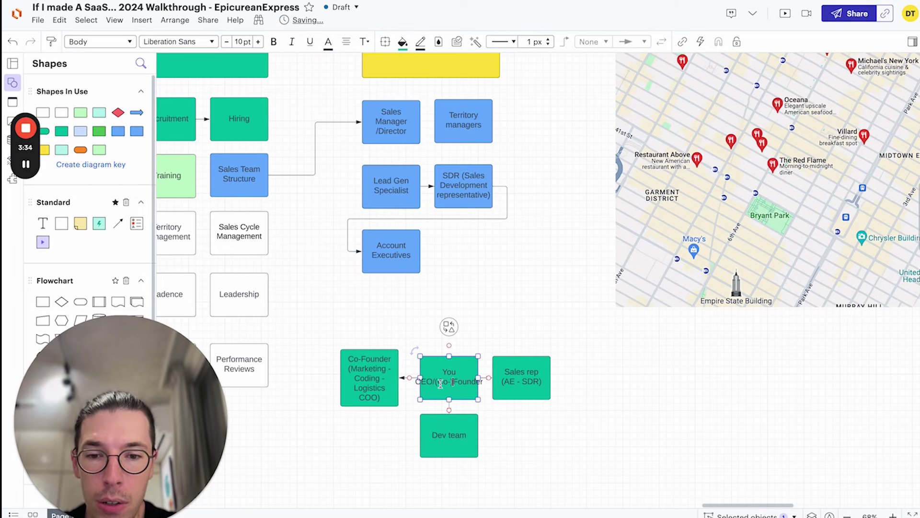
{"action": "type", "text": ")"}
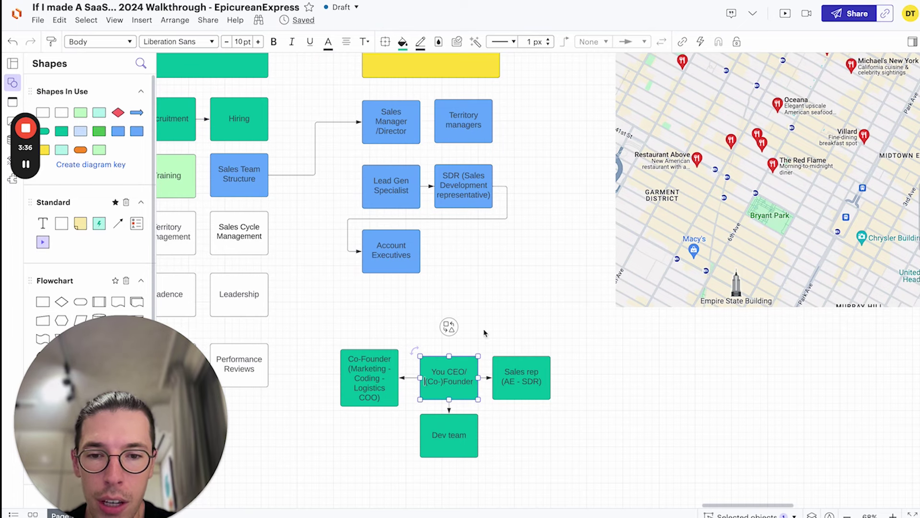
{"action": "left_click", "coordinate": [482, 337]}
{"action": "scroll", "coordinate": [437, 351], "scroll_direction": "down", "scroll_amount": 1}
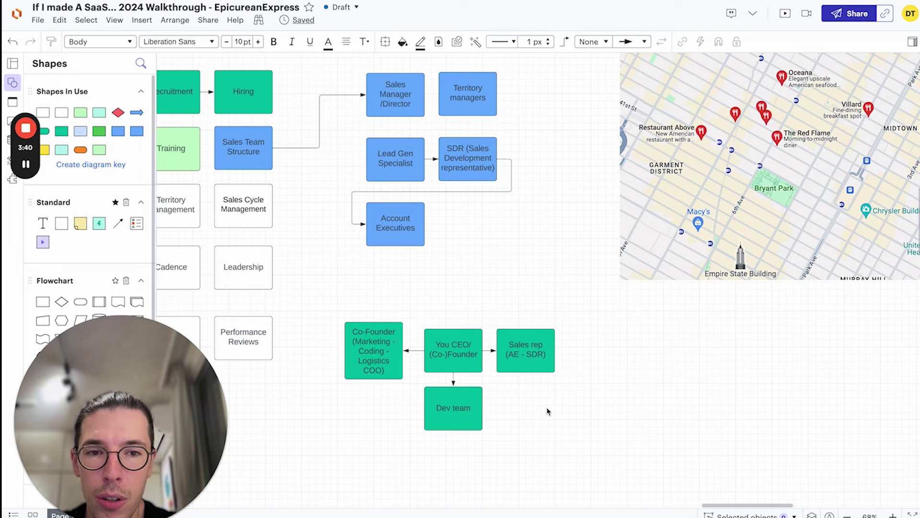
- Move the four green team boxes lower on the board
{"action": "left_click_drag", "start_coordinate": [554, 418], "coordinate": [362, 340]}
{"action": "left_click_drag", "start_coordinate": [379, 402], "coordinate": [381, 442]}
{"action": "left_click", "coordinate": [445, 310]}
{"action": "scroll", "coordinate": [445, 311], "scroll_direction": "up", "scroll_amount": 3}
{"action": "scroll", "coordinate": [445, 311], "scroll_direction": "left", "scroll_amount": 4}
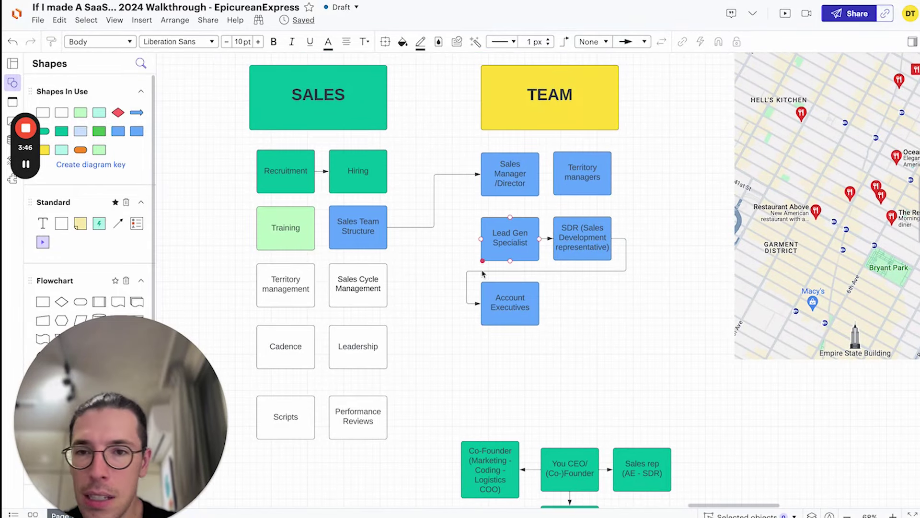
{"action": "scroll", "coordinate": [476, 281], "scroll_direction": "down", "scroll_amount": 1}
{"action": "scroll", "coordinate": [476, 281], "scroll_direction": "left", "scroll_amount": 2}
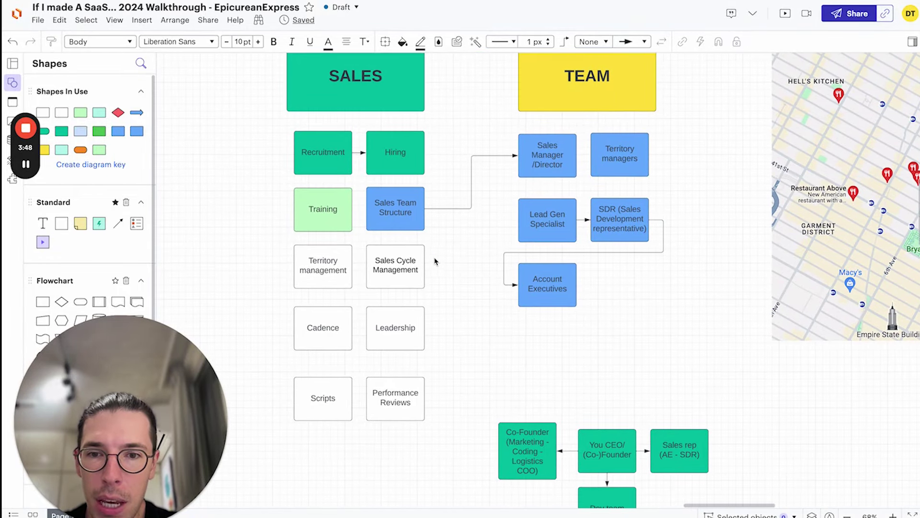
{"action": "scroll", "coordinate": [570, 258], "scroll_direction": "down", "scroll_amount": 2}
{"action": "scroll", "coordinate": [570, 258], "scroll_direction": "left", "scroll_amount": 1}
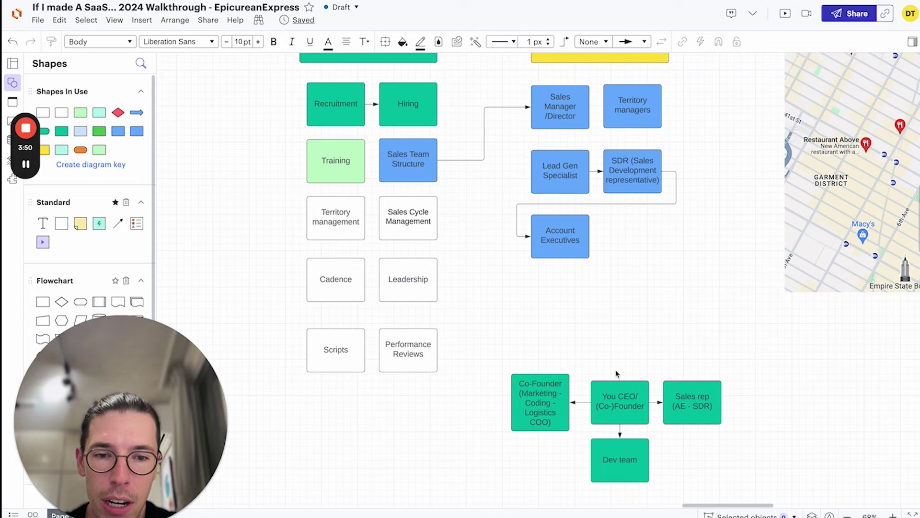
- Add a green 'Assistant (VA)' box above the CEO box, linked by an arrow
{"action": "left_click", "coordinate": [619, 386]}
{"action": "left_click_drag", "start_coordinate": [620, 366], "coordinate": [620, 353]}
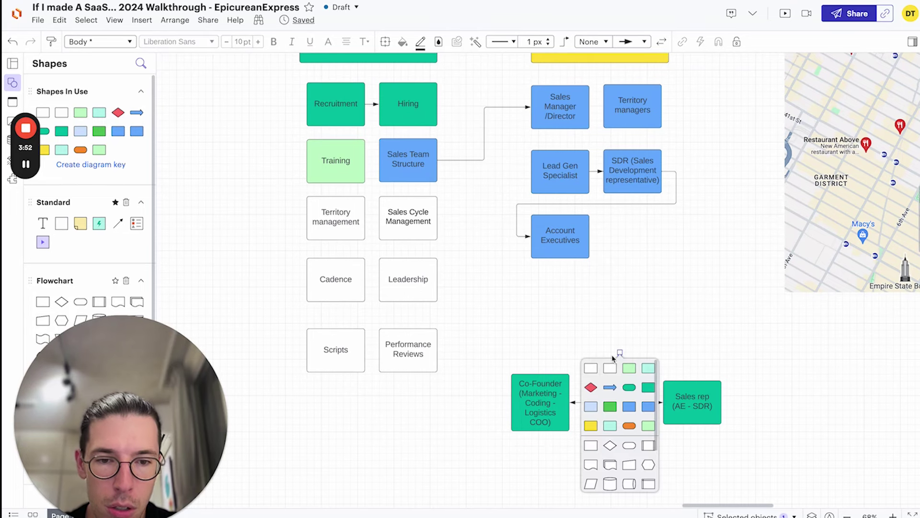
{"action": "left_click", "coordinate": [648, 387]}
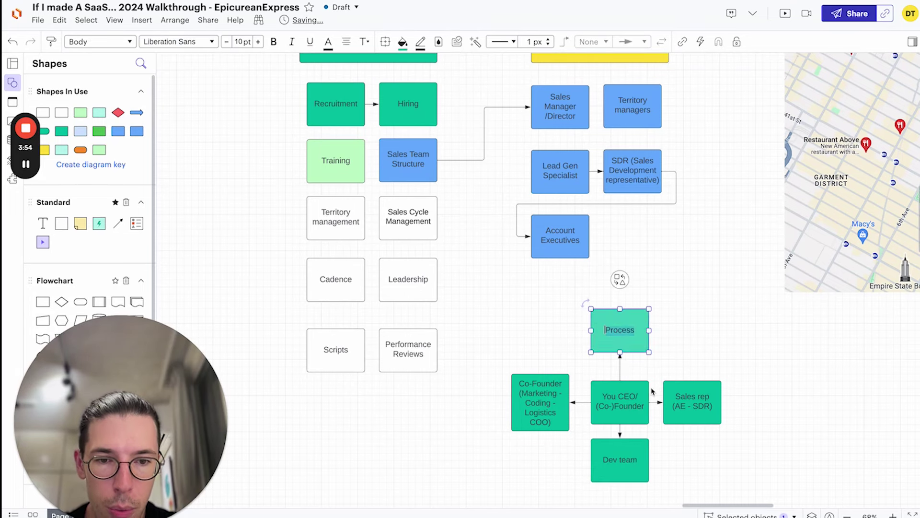
{"action": "type", "text": "Ass"}
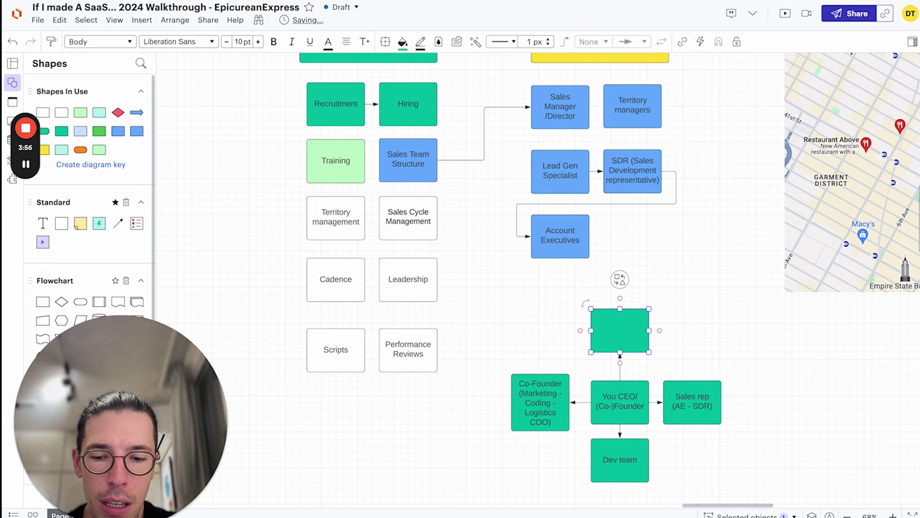
{"action": "type", "text": "is"}
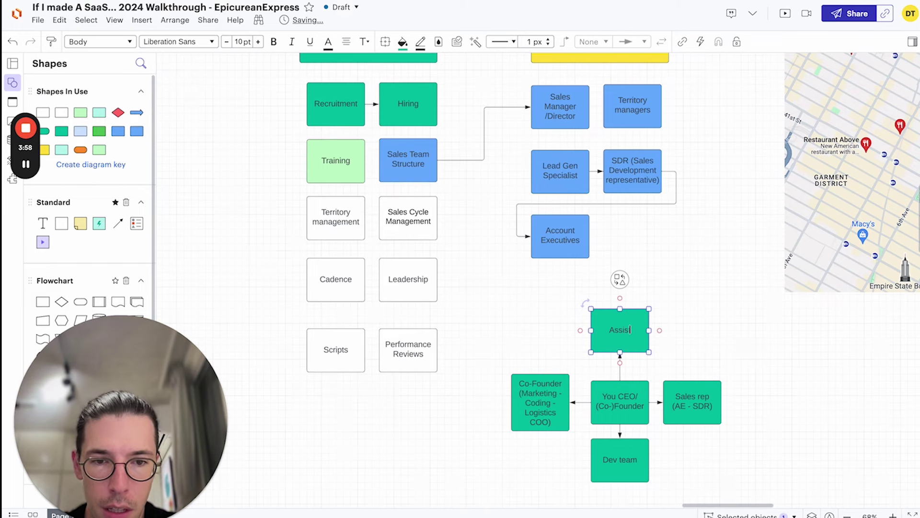
{"action": "type", "text": "tant (VA("}
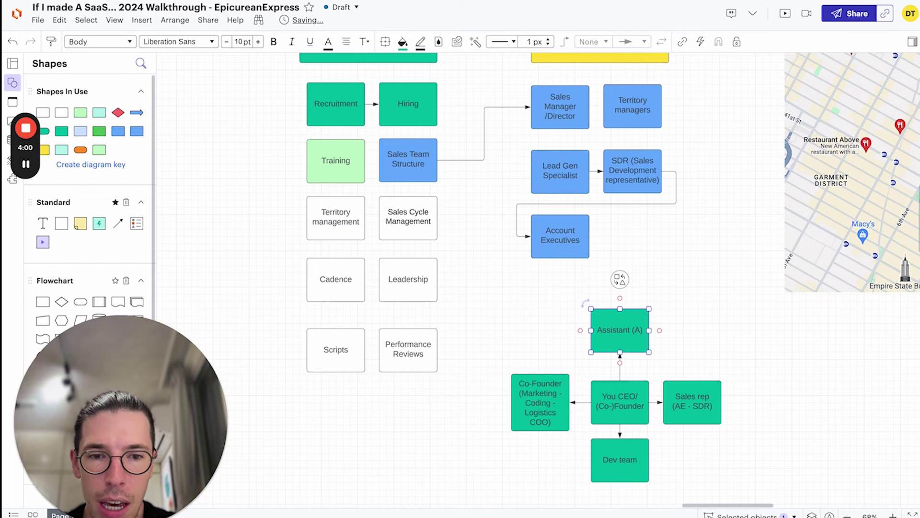
{"action": "key", "text": "BackSpace"}
{"action": "type", "text": ")"}
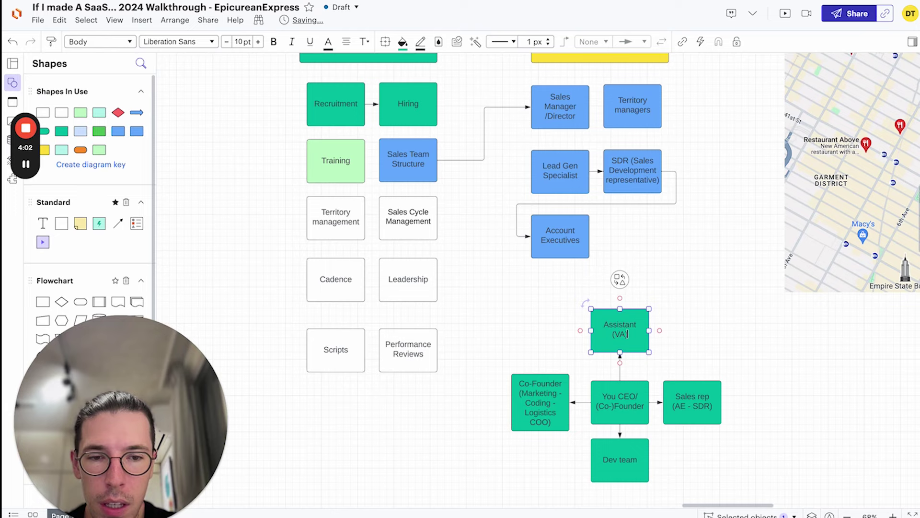
{"action": "left_click", "coordinate": [683, 323]}
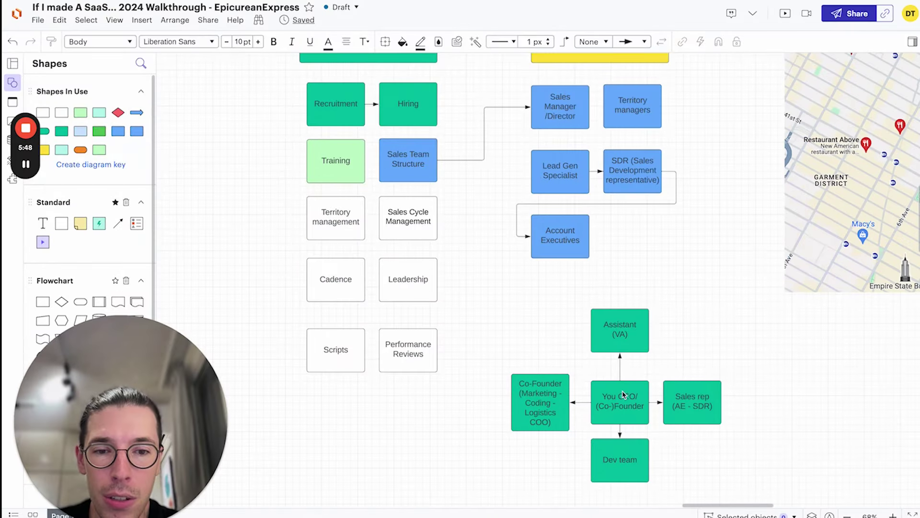
- Extend the Assistant (VA) label by typing '- email' after it
{"action": "scroll", "coordinate": [613, 309], "scroll_direction": "down", "scroll_amount": 1}
{"action": "double_click", "coordinate": [613, 310]}
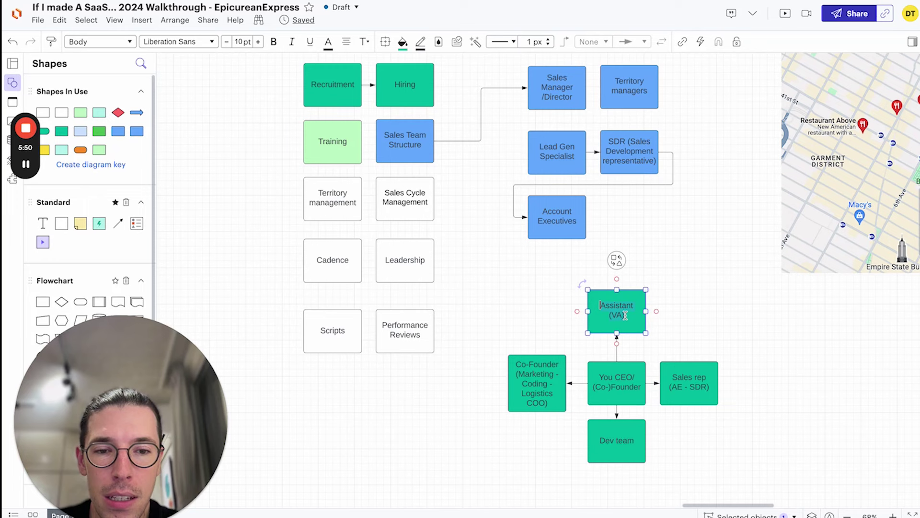
{"action": "type", "text": "-"}
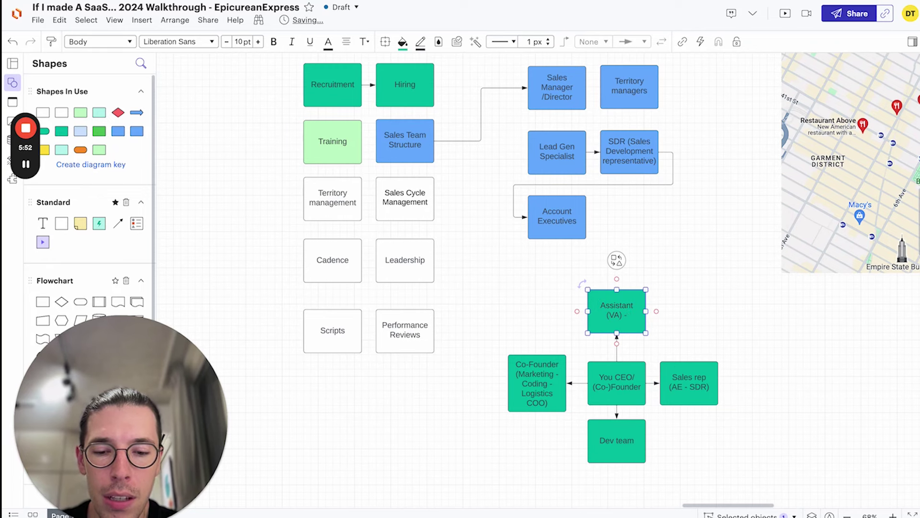
{"action": "type", "text": " email,"}
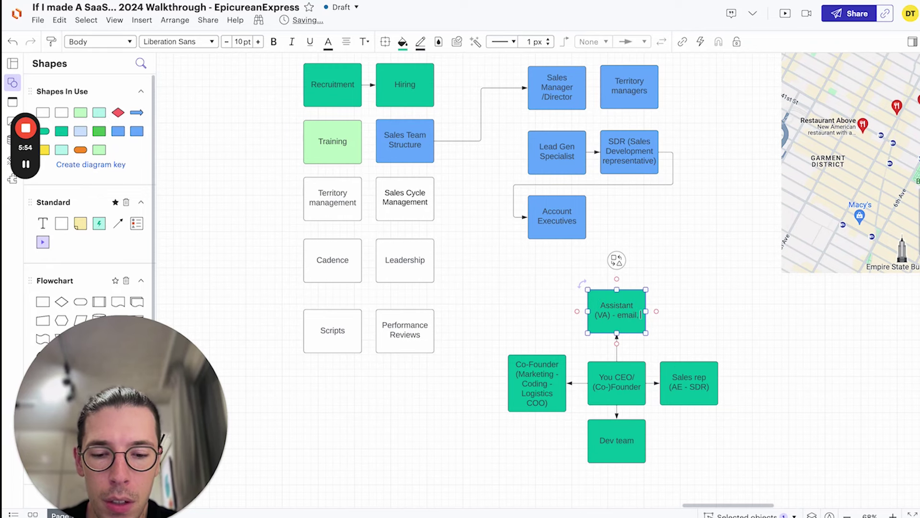
- Extend the Assistant (VA) label with calendar, book keeping and finance duties
{"action": "type", "text": "calendar"}
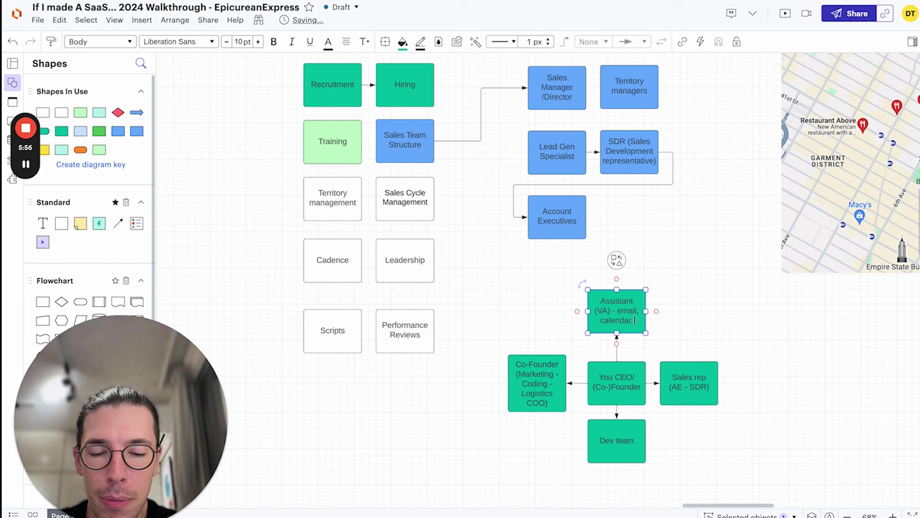
{"action": "type", "text": ", book"}
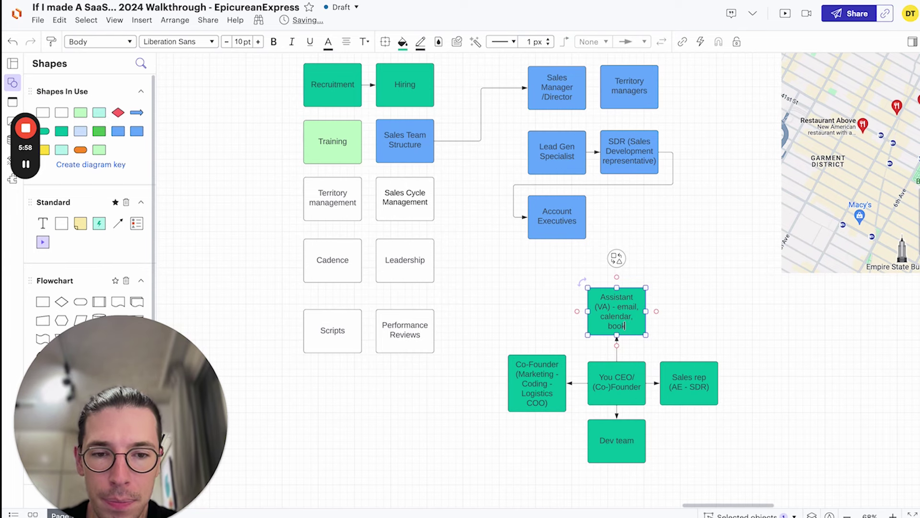
{"action": "type", "text": " keeping"}
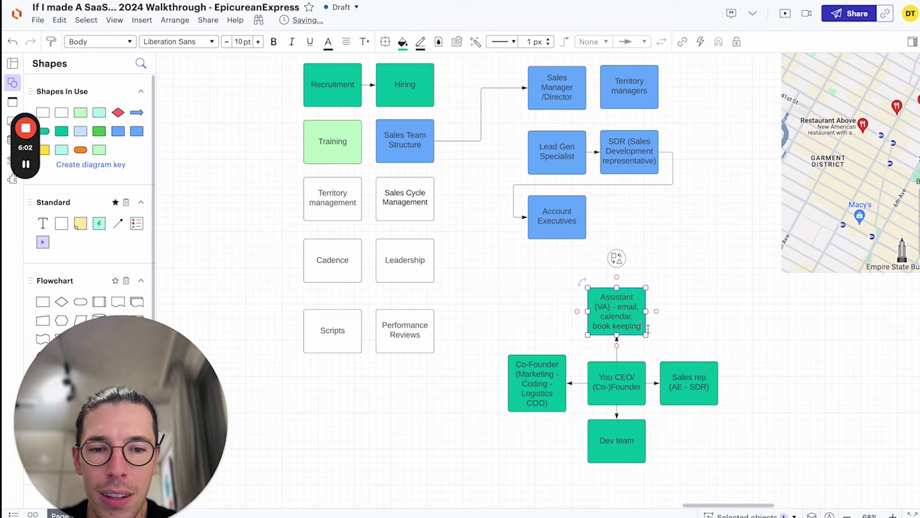
{"action": "type", "text": ", finance"}
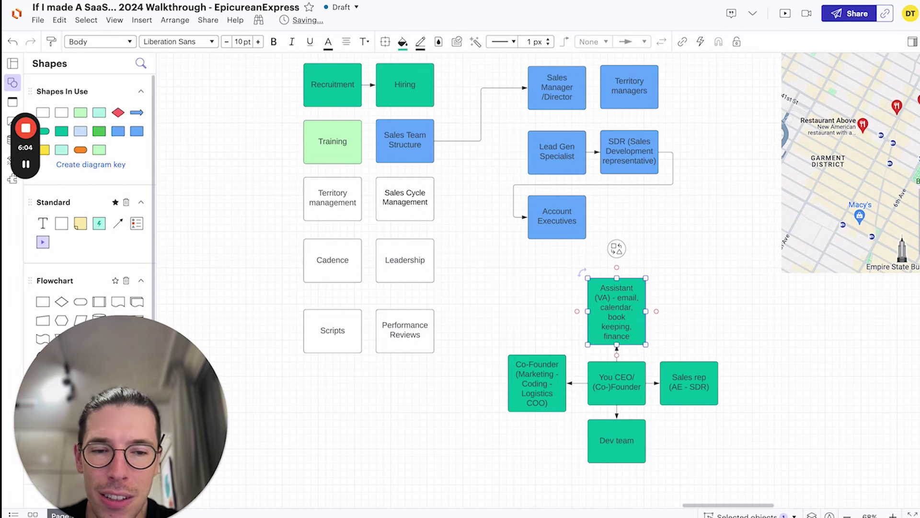
- Move the five green org-chart boxes together down and to the left
{"action": "left_click_drag", "start_coordinate": [495, 319], "coordinate": [676, 416]}
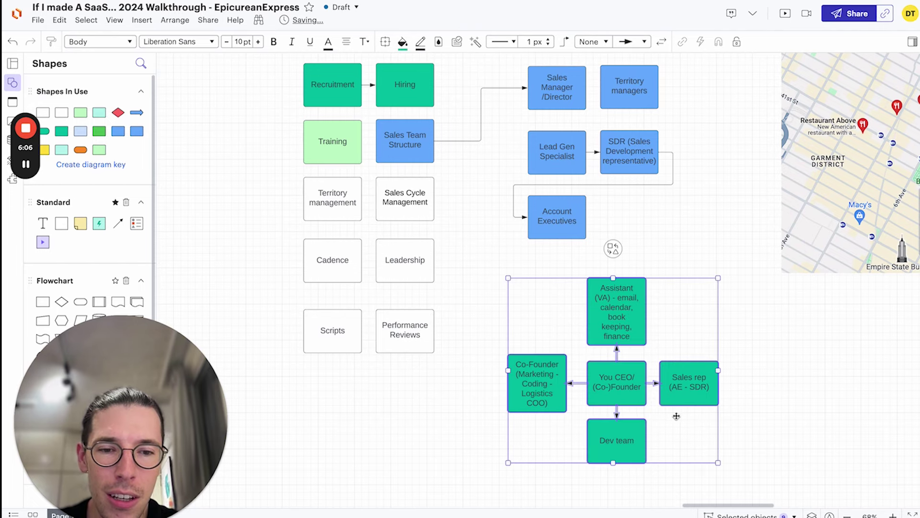
{"action": "scroll", "coordinate": [677, 416], "scroll_direction": "down", "scroll_amount": 2}
{"action": "left_click_drag", "start_coordinate": [612, 338], "coordinate": [584, 379]}
{"action": "left_click", "coordinate": [719, 303]}
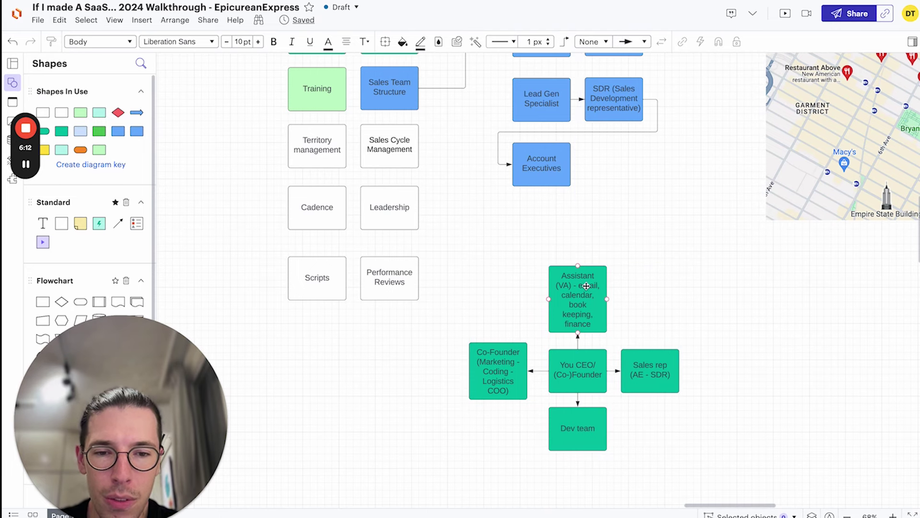
- Shift Sales rep slightly right and Dev team slightly lower to even the spacing
{"action": "left_click_drag", "start_coordinate": [643, 369], "coordinate": [650, 370]}
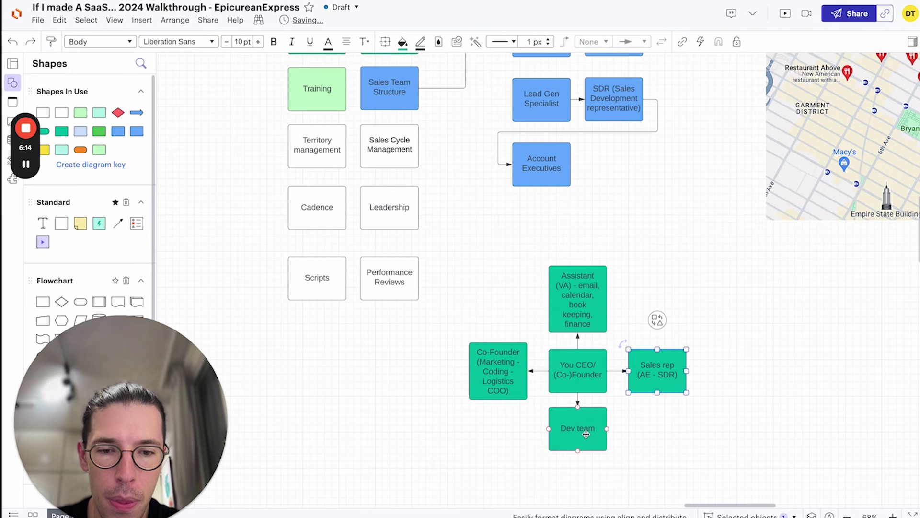
{"action": "left_click_drag", "start_coordinate": [586, 436], "coordinate": [586, 440]}
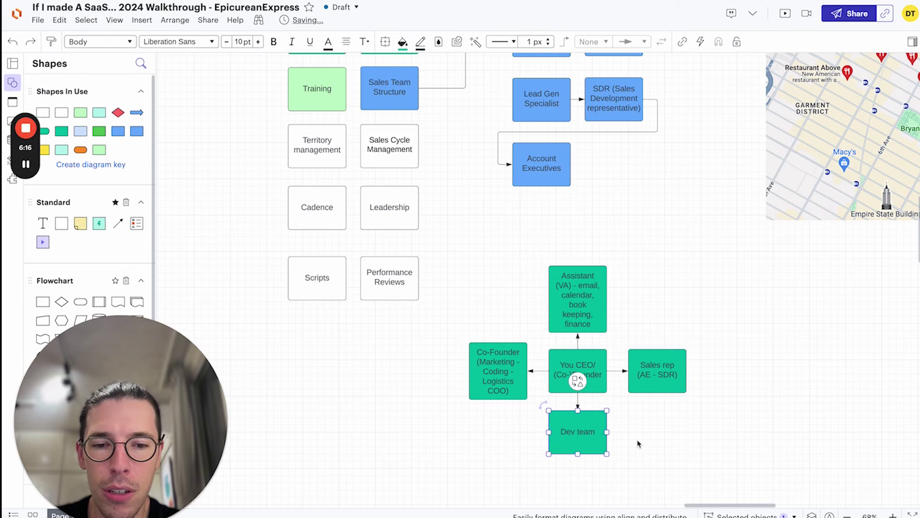
{"action": "left_click_drag", "start_coordinate": [419, 394], "coordinate": [584, 380]}
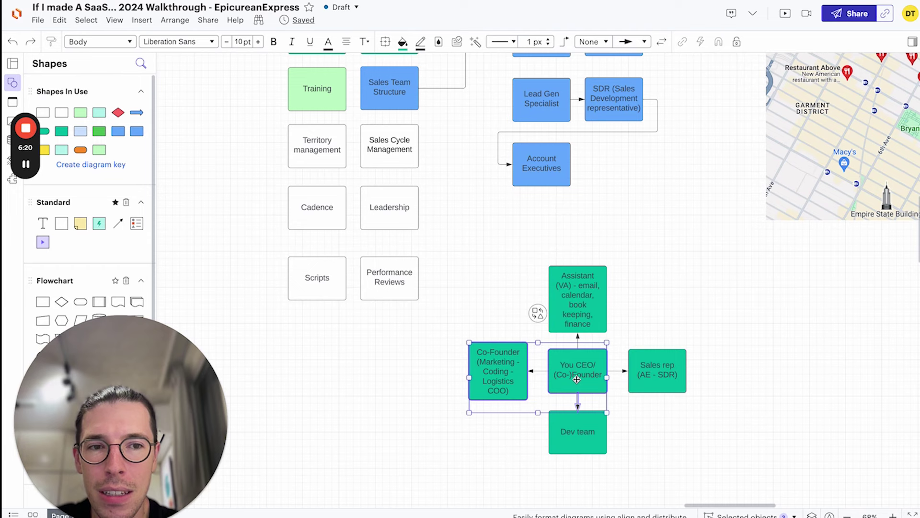
{"action": "left_click", "coordinate": [506, 367]}
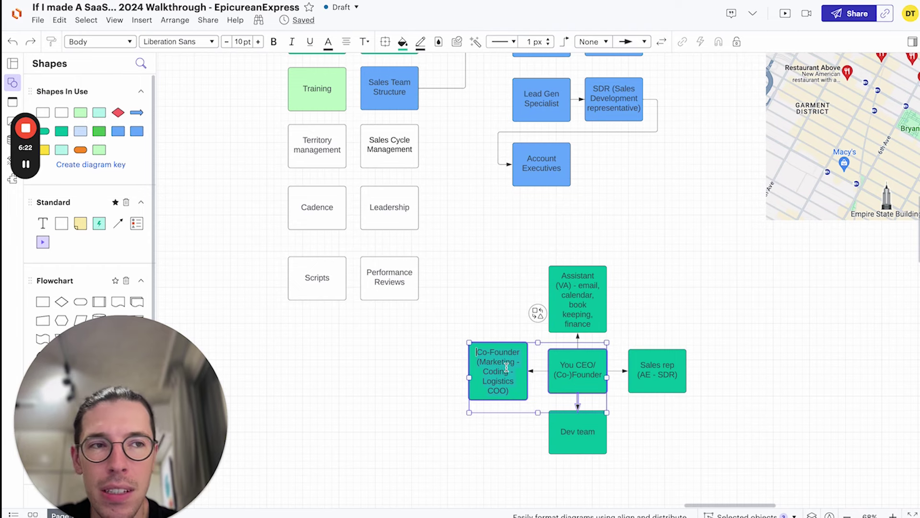
{"action": "left_click", "coordinate": [629, 331]}
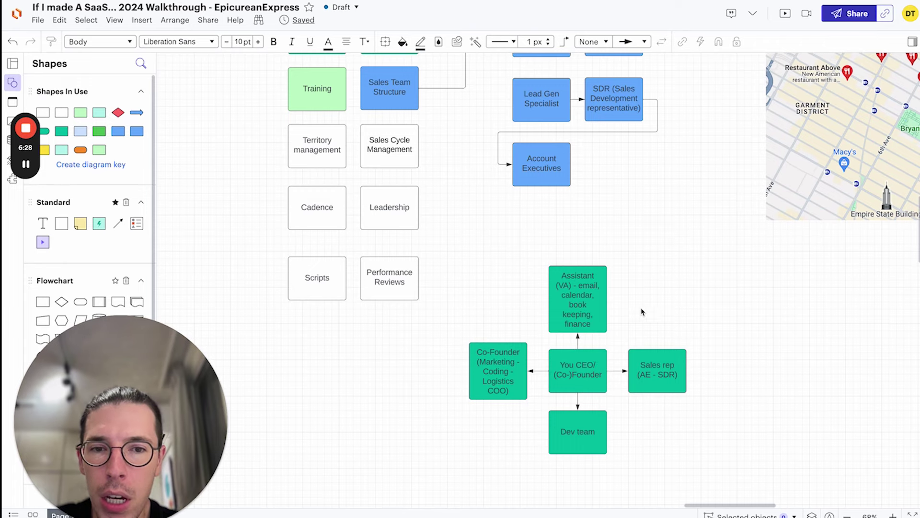
- Select the blue role boxes, Sales Team Structure, and the SALES and TEAM headers
{"action": "scroll", "coordinate": [647, 330], "scroll_direction": "down", "scroll_amount": 2, "text": "ctrl"}
{"action": "scroll", "coordinate": [647, 329], "scroll_direction": "up", "scroll_amount": 3}
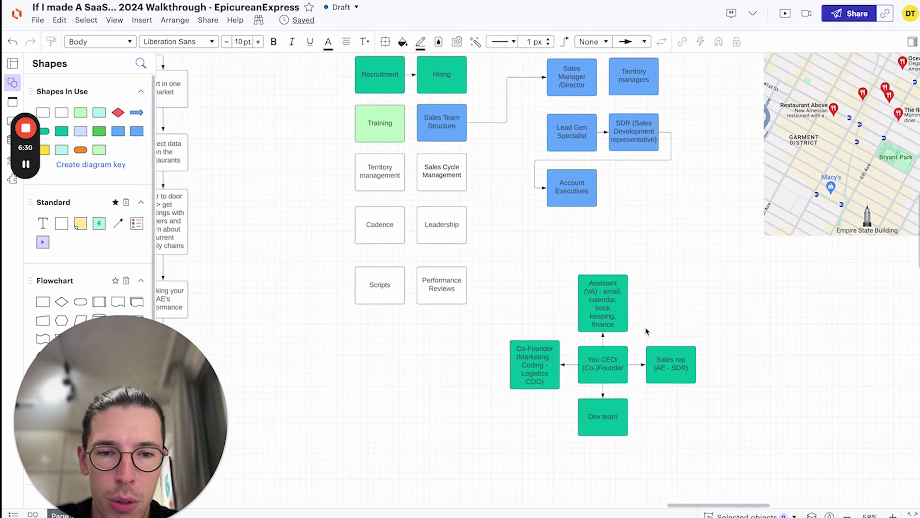
{"action": "scroll", "coordinate": [647, 331], "scroll_direction": "up", "scroll_amount": 1}
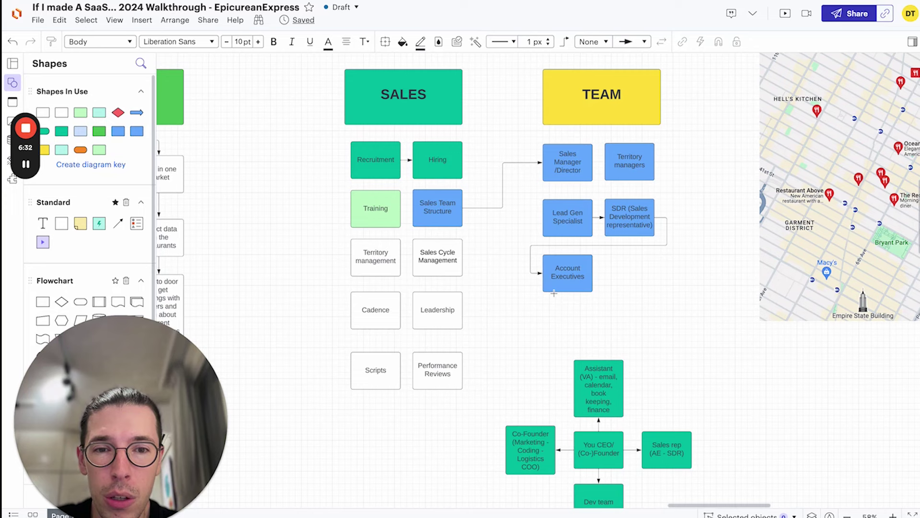
{"action": "left_click_drag", "start_coordinate": [671, 286], "coordinate": [558, 164]}
{"action": "left_click", "coordinate": [468, 200]}
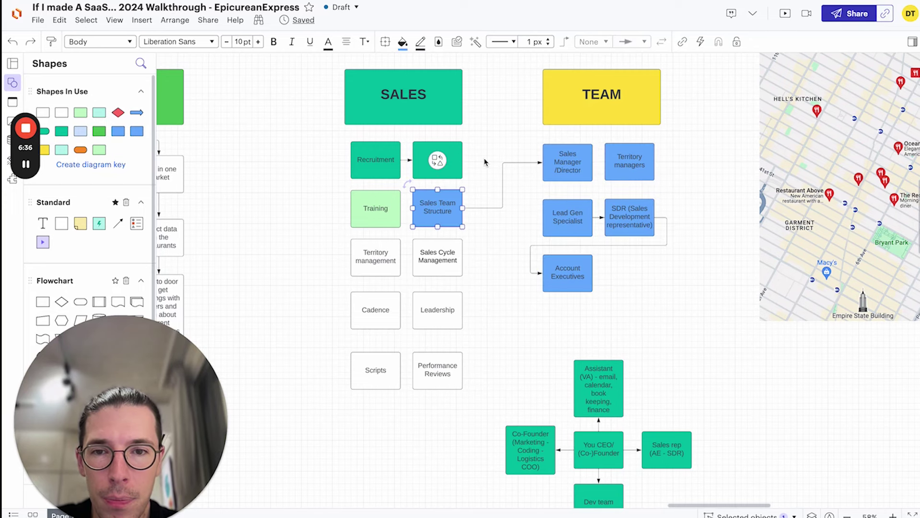
{"action": "left_click", "coordinate": [444, 111]}
{"action": "left_click", "coordinate": [585, 105]}
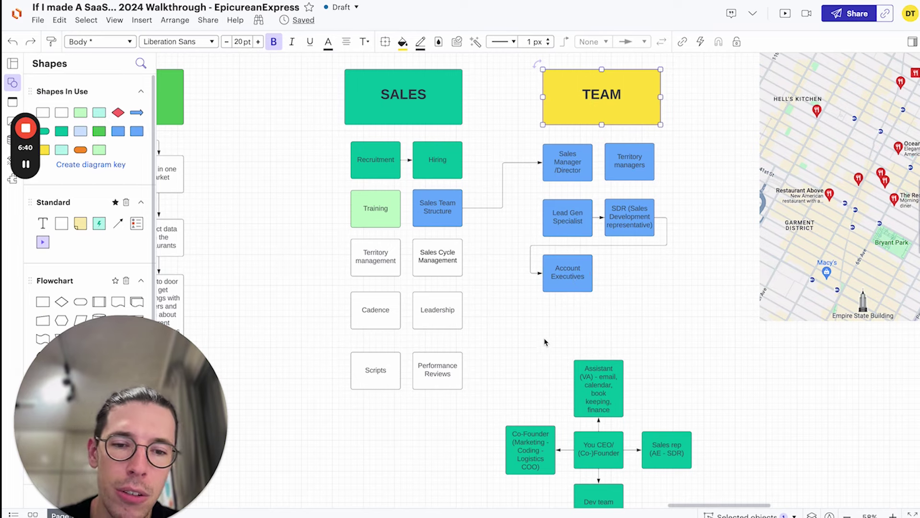
- Drag the five green boxes up and right beneath the TEAM column
{"action": "scroll", "coordinate": [547, 339], "scroll_direction": "down", "scroll_amount": 3}
{"action": "left_click_drag", "start_coordinate": [508, 300], "coordinate": [648, 418]}
{"action": "left_click_drag", "start_coordinate": [600, 384], "coordinate": [623, 340]}
{"action": "scroll", "coordinate": [624, 341], "scroll_direction": "up", "scroll_amount": 3}
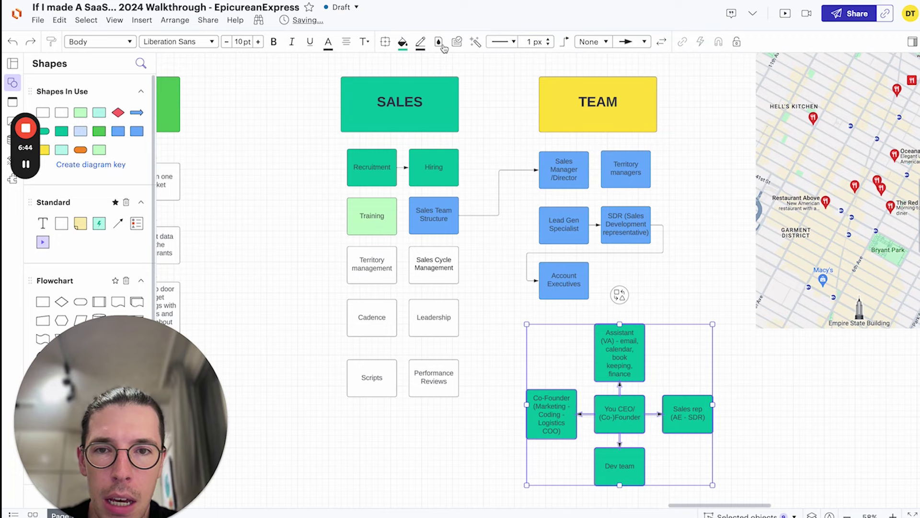
- Fill all five org-chart boxes Yellow and settle them just below Account Executives
{"action": "left_click", "coordinate": [403, 42]}
{"action": "left_click", "coordinate": [415, 166]}
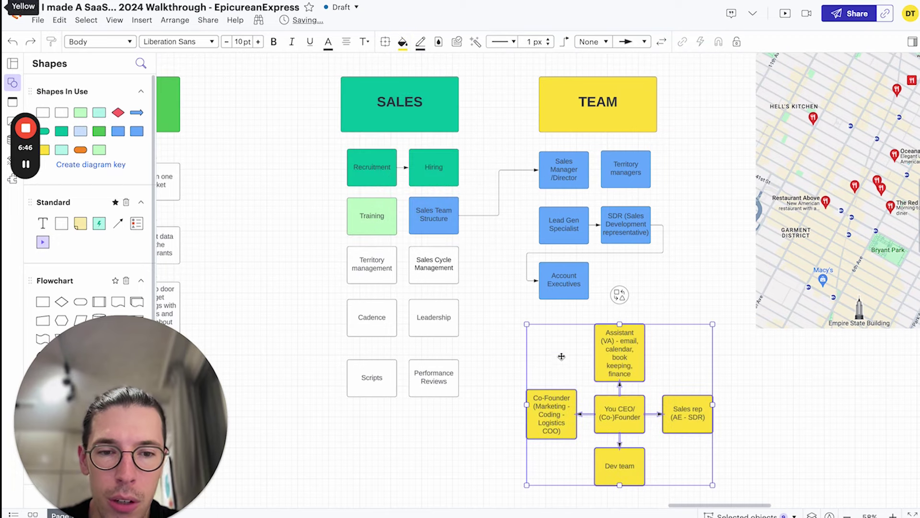
{"action": "scroll", "coordinate": [561, 356], "scroll_direction": "down", "scroll_amount": 2}
{"action": "left_click_drag", "start_coordinate": [704, 447], "coordinate": [606, 315]}
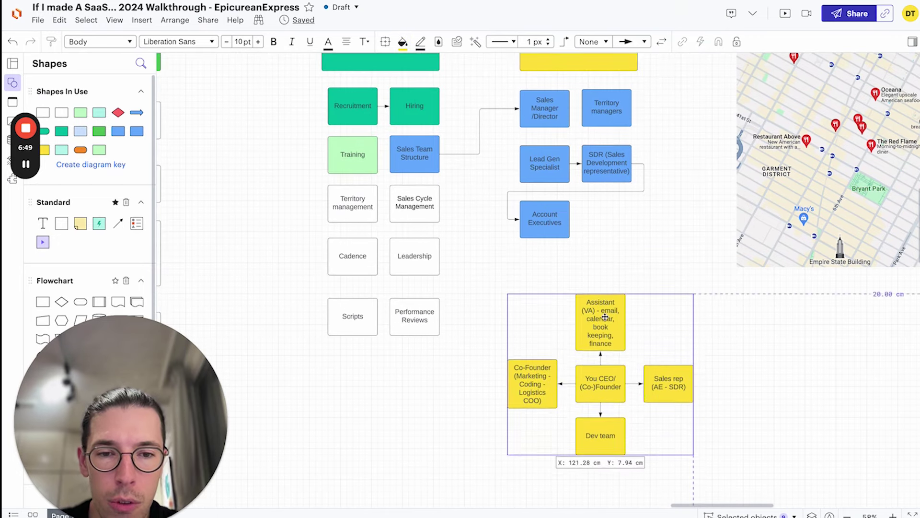
{"action": "left_click", "coordinate": [686, 325]}
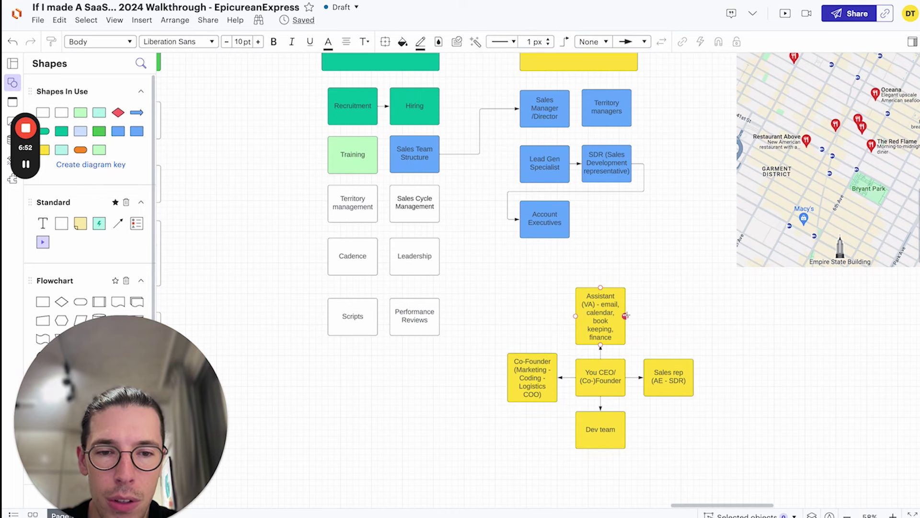
- Link a yellow 'Finance manager' box to the Assistant's right side, placed close to it
{"action": "left_click_drag", "start_coordinate": [625, 315], "coordinate": [661, 315]}
{"action": "left_click", "coordinate": [633, 384]}
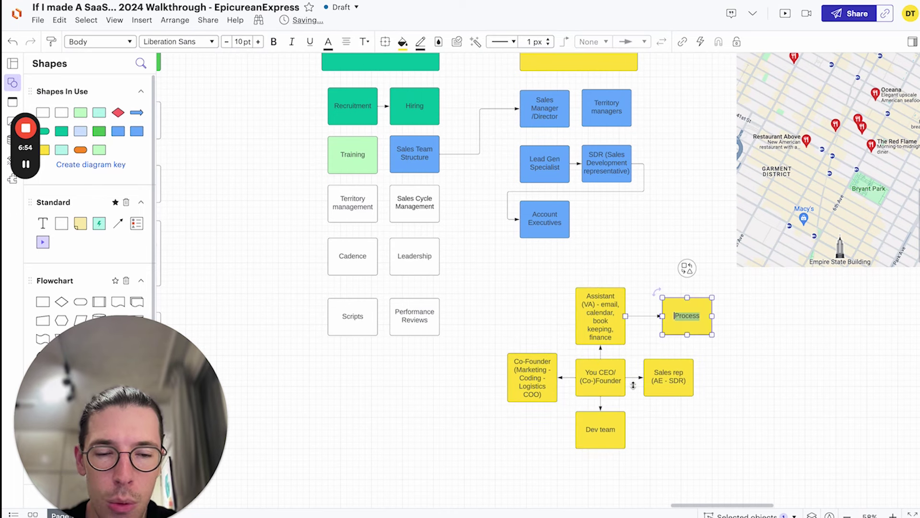
{"action": "type", "text": "Finance"}
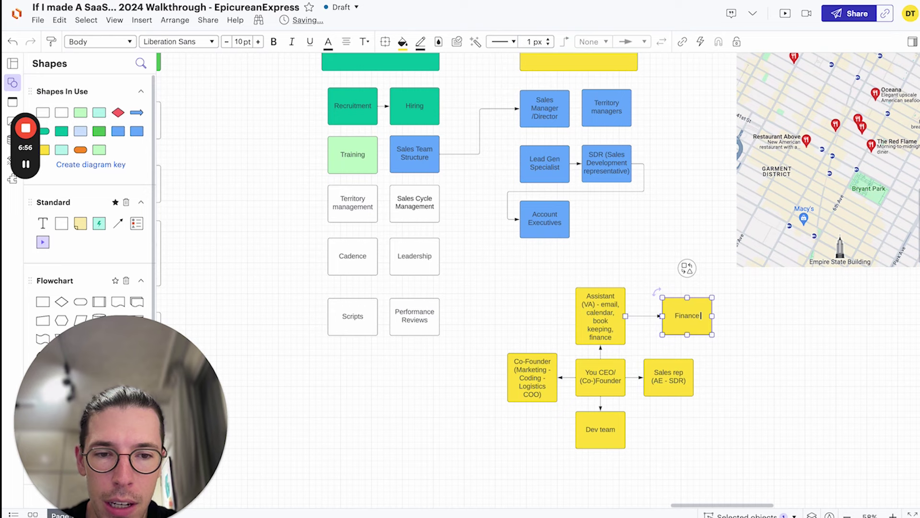
{"action": "type", "text": " manager"}
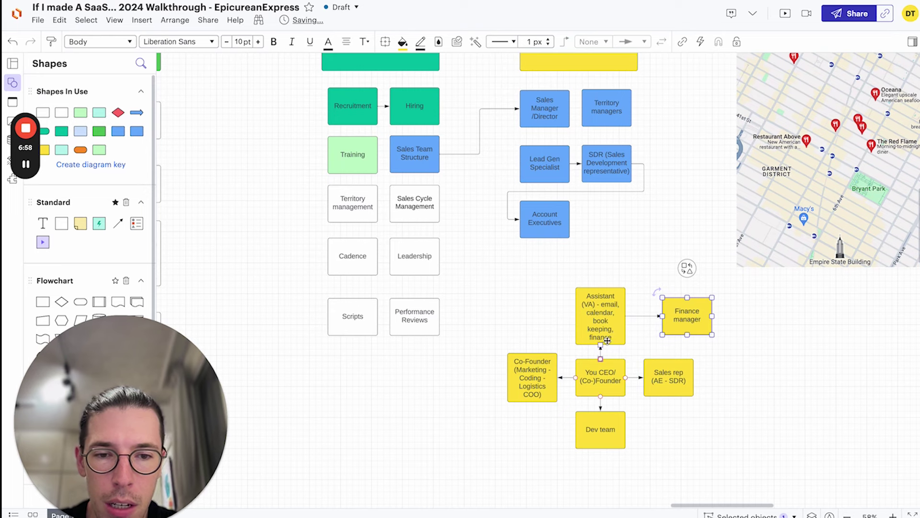
{"action": "left_click_drag", "start_coordinate": [687, 316], "coordinate": [669, 316]}
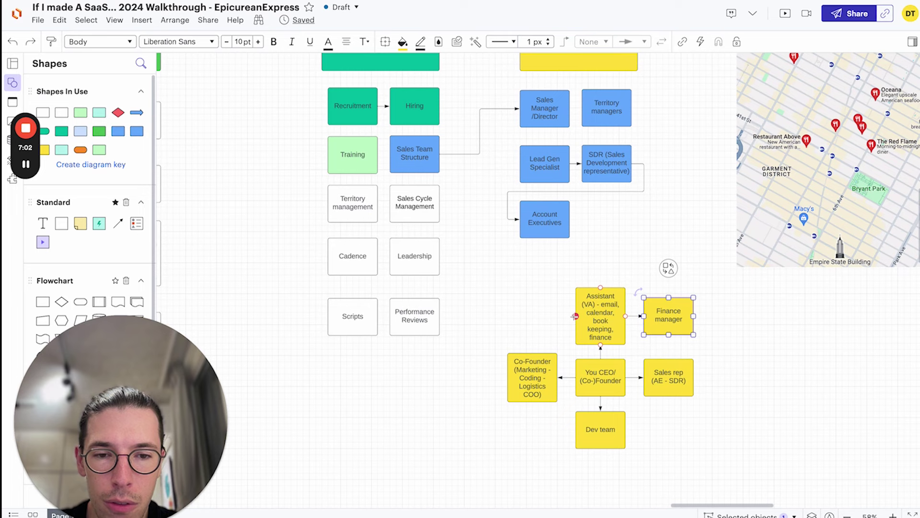
{"action": "left_click_drag", "start_coordinate": [574, 315], "coordinate": [551, 315]}
- Add a yellow 'Content team' box left of the Assistant, aligned above Co-Founder
{"action": "left_click", "coordinate": [521, 388]}
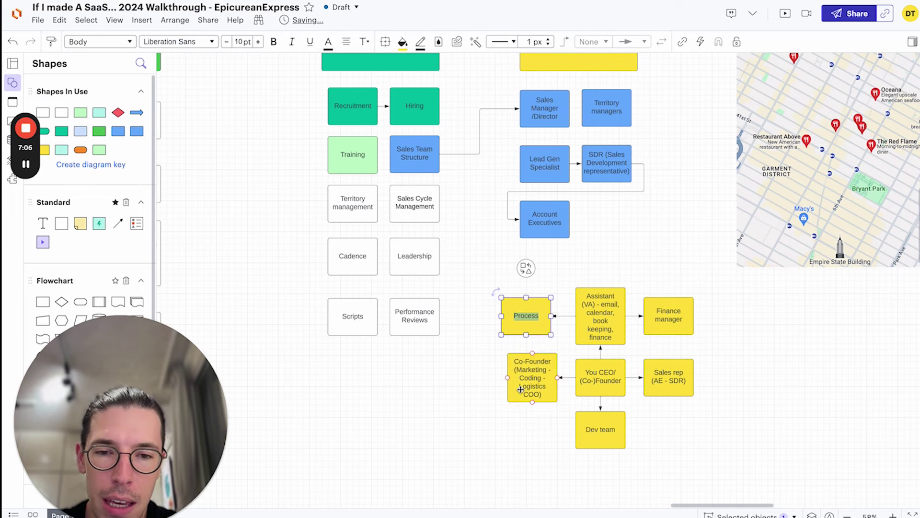
{"action": "type", "text": "Finance"}
{"action": "key", "text": "BackSpace"}
{"action": "key", "text": "BackSpace"}
{"action": "key", "text": "BackSpace"}
{"action": "key", "text": "BackSpace"}
{"action": "key", "text": "BackSpace"}
{"action": "key", "text": "BackSpace"}
{"action": "key", "text": "BackSpace"}
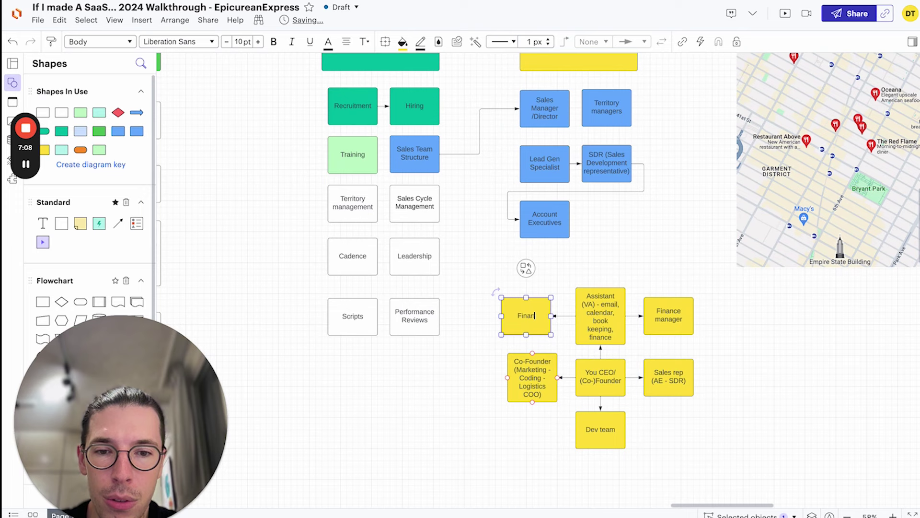
{"action": "type", "text": "Cor"}
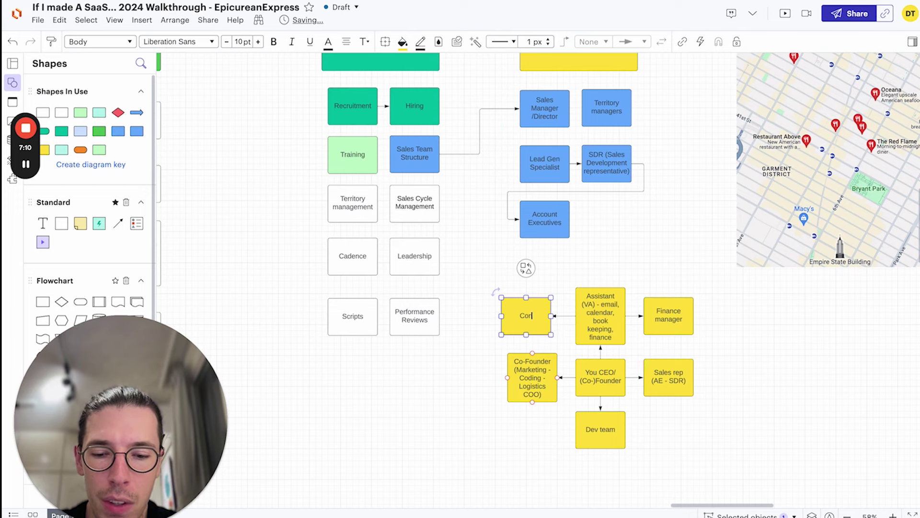
{"action": "type", "text": "tent team"}
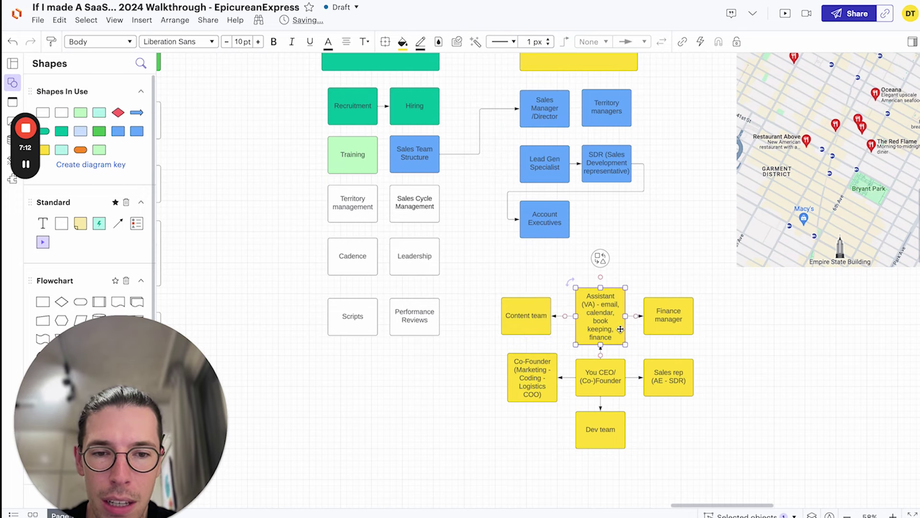
{"action": "left_click_drag", "start_coordinate": [521, 312], "coordinate": [531, 312]}
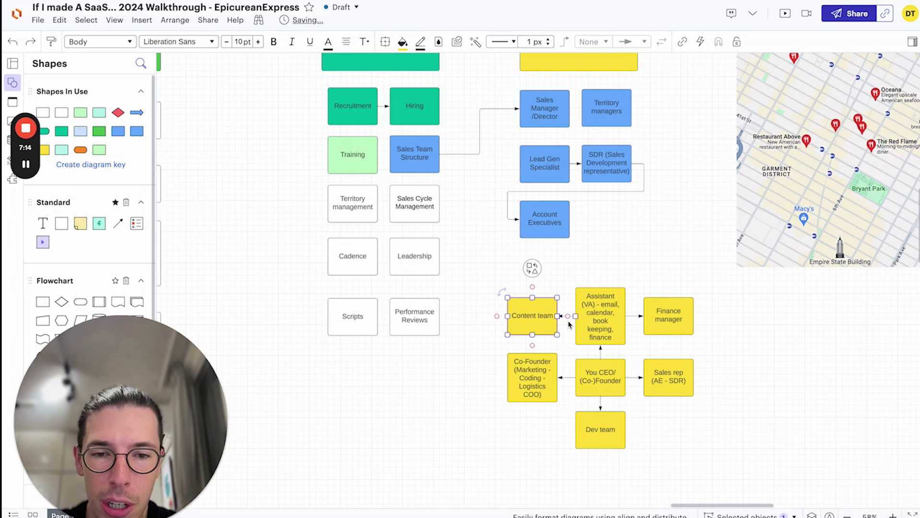
{"action": "left_click", "coordinate": [546, 386]}
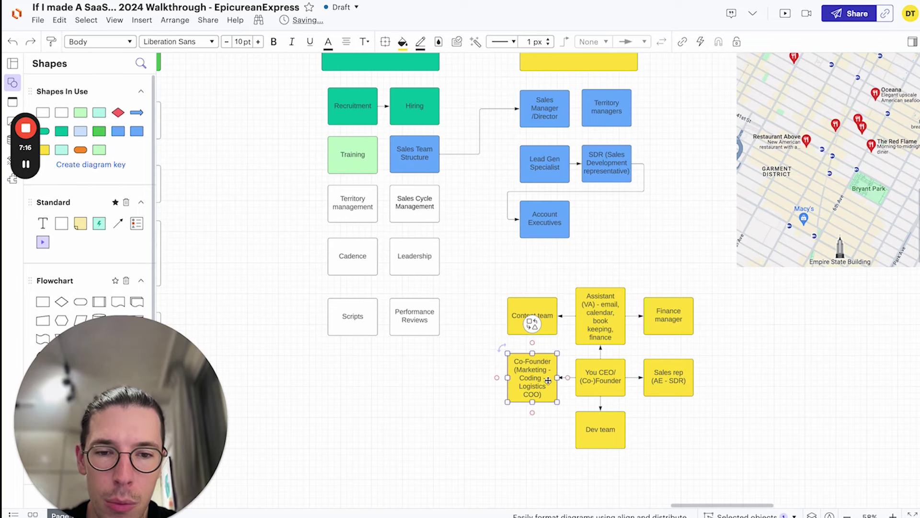
- Move the whole yellow org chart right and down
{"action": "left_click_drag", "start_coordinate": [534, 267], "coordinate": [694, 345]}
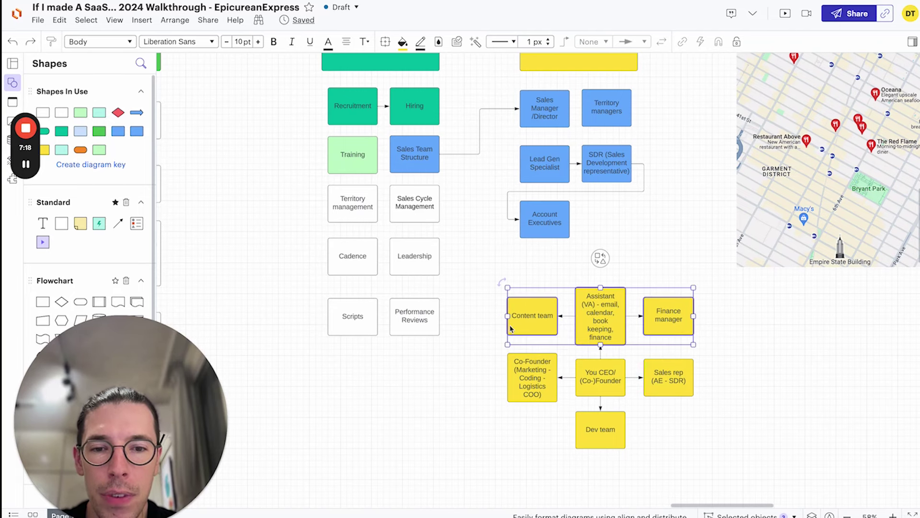
{"action": "left_click", "coordinate": [649, 452]}
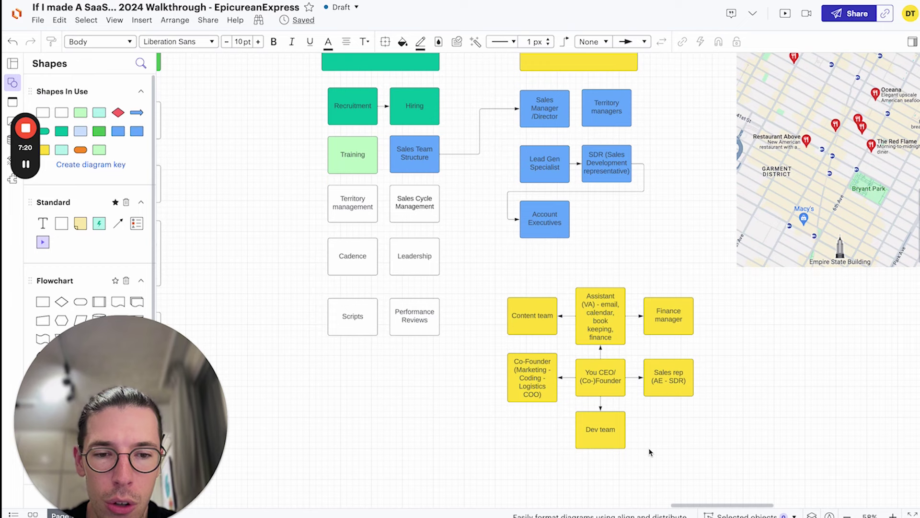
{"action": "left_click_drag", "start_coordinate": [726, 447], "coordinate": [545, 350]}
- Branch a yellow 'Video editor' box off the left side of Content team
{"action": "left_click", "coordinate": [573, 350]}
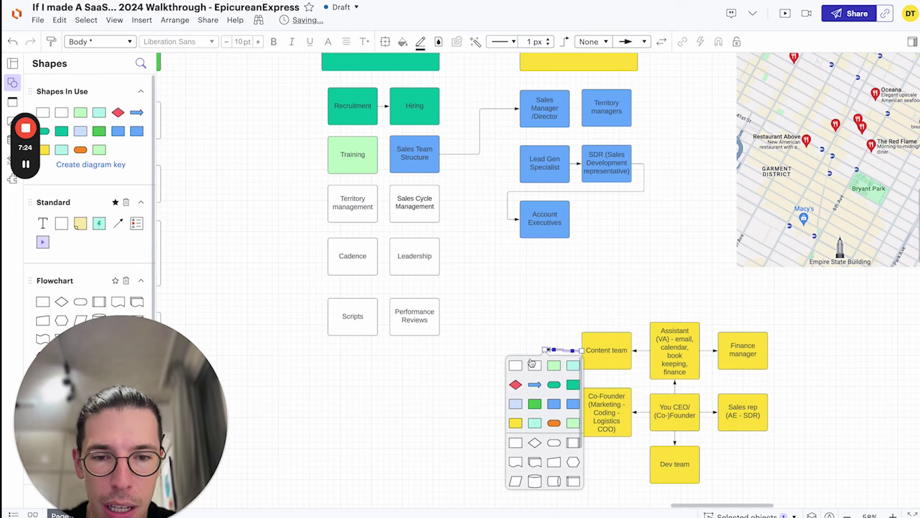
{"action": "left_click", "coordinate": [517, 404]}
{"action": "key", "text": "ctrl+z"}
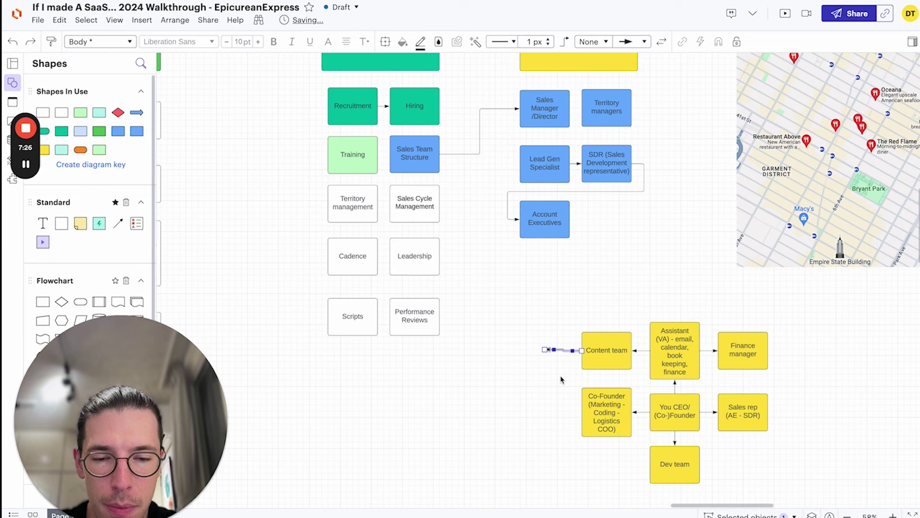
{"action": "key", "text": "ctrl+z"}
{"action": "left_click_drag", "start_coordinate": [581, 350], "coordinate": [547, 350]}
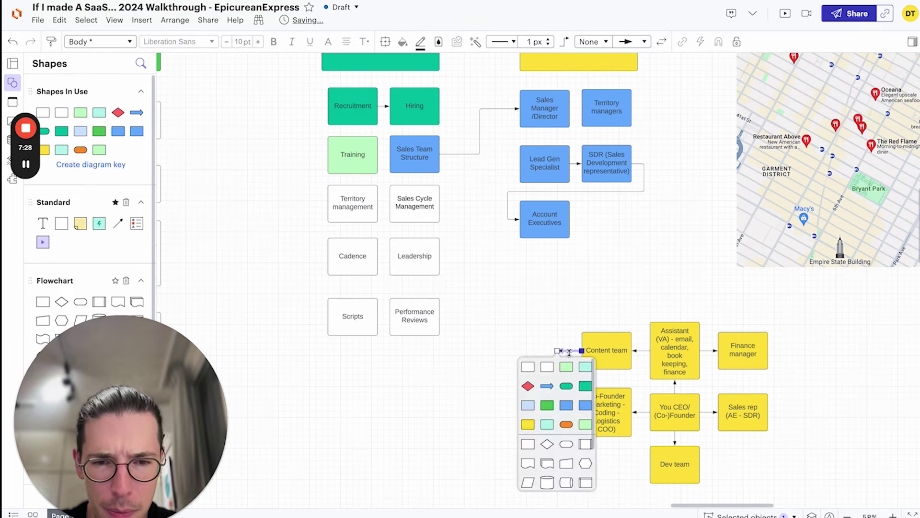
{"action": "left_click", "coordinate": [529, 423]}
{"action": "type", "text": "Video"}
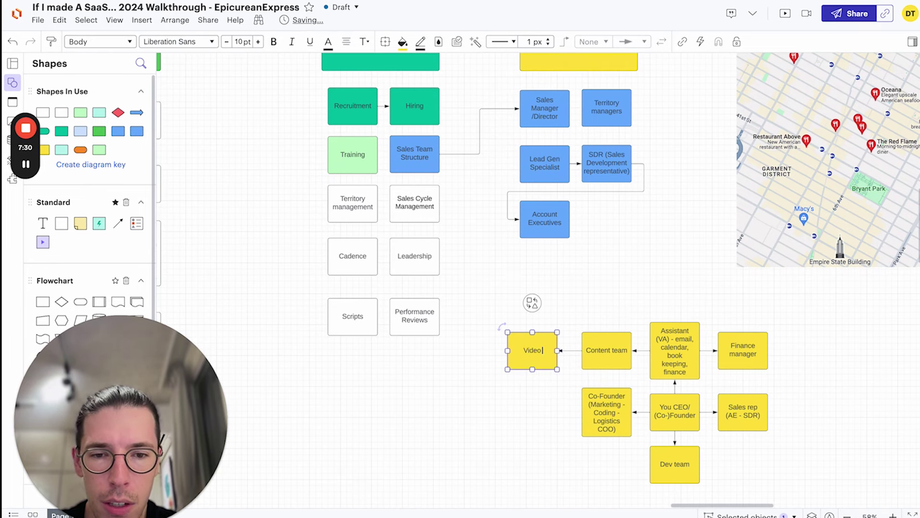
{"action": "type", "text": " ediot"}
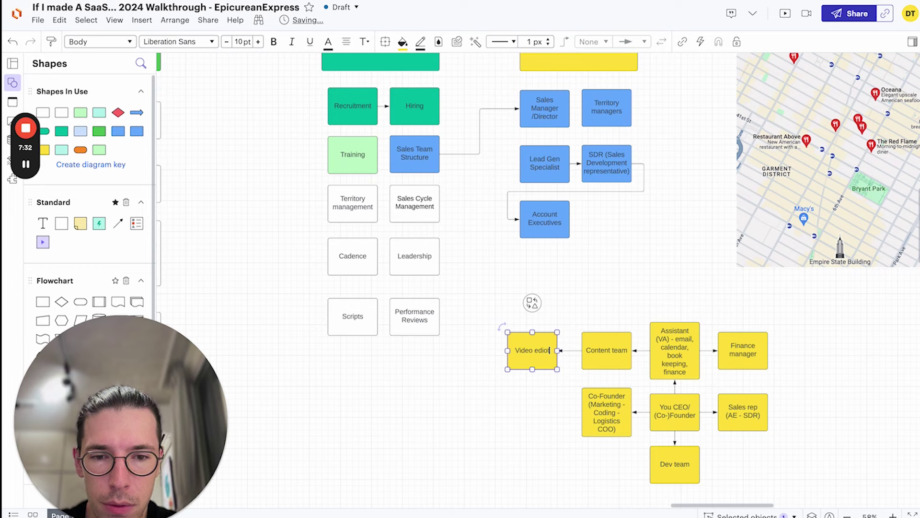
{"action": "type", "text": "or"}
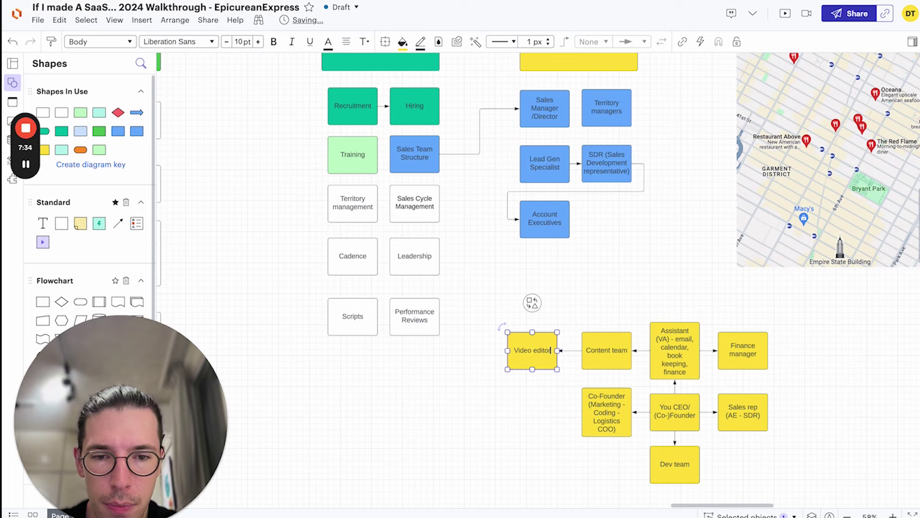
{"action": "left_click", "coordinate": [575, 459]}
- Add a yellow 'Content director' box linked above Content team
{"action": "left_click_drag", "start_coordinate": [605, 332], "coordinate": [606, 307]}
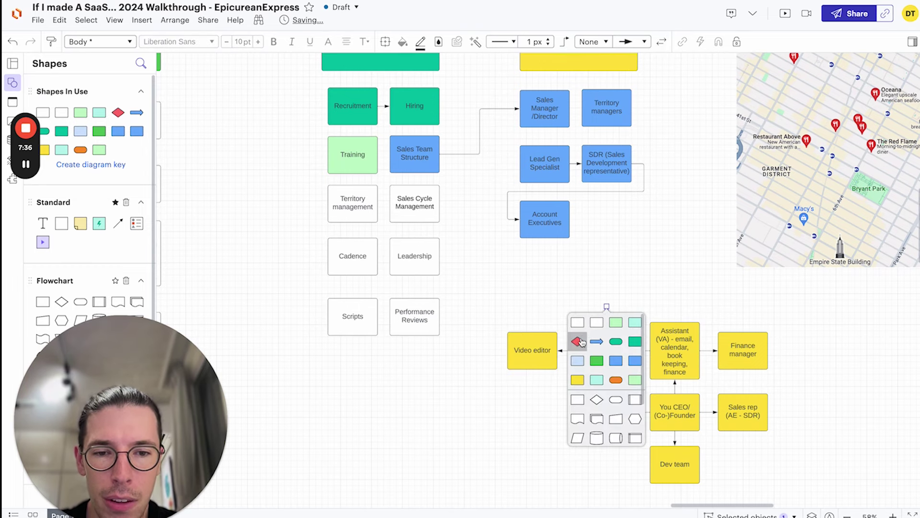
{"action": "left_click", "coordinate": [581, 379]}
{"action": "type", "text": "F"}
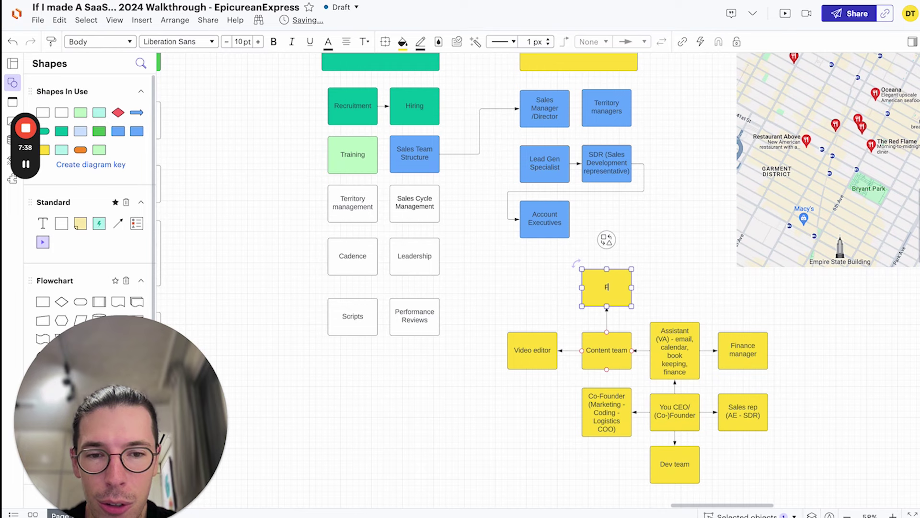
{"action": "type", "text": "Content"}
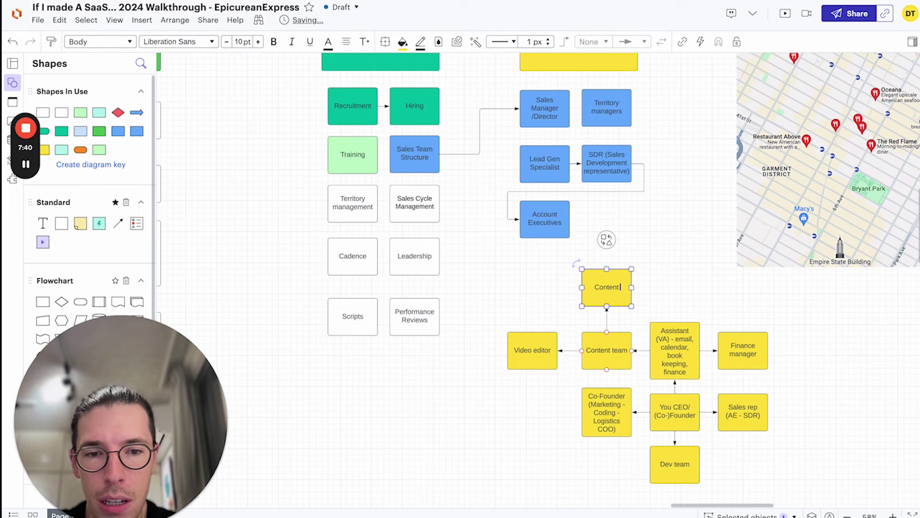
{"action": "type", "text": " director"}
{"action": "left_click", "coordinate": [550, 314]}
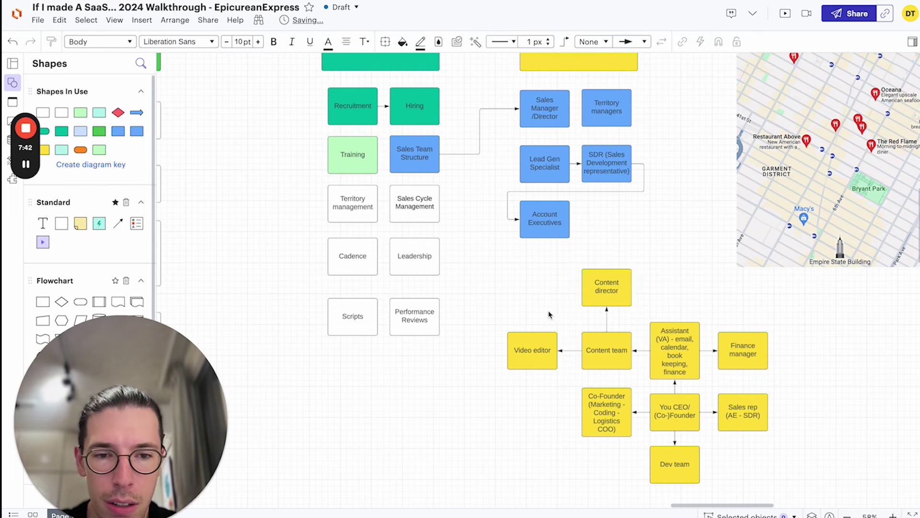
- Link a yellow 'Creatives / copy / brand guide / assets / design' box left of Co-Founder
{"action": "scroll", "coordinate": [551, 330], "scroll_direction": "down", "scroll_amount": 3}
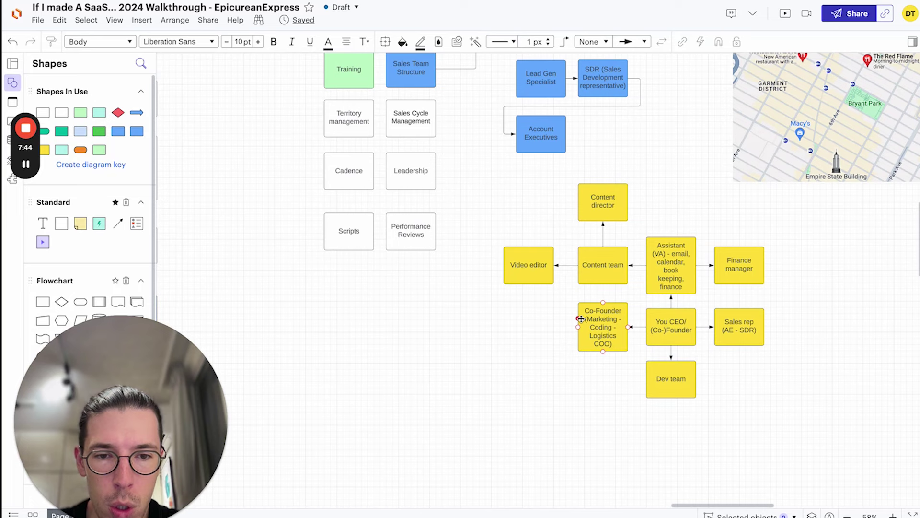
{"action": "left_click_drag", "start_coordinate": [577, 327], "coordinate": [508, 327]}
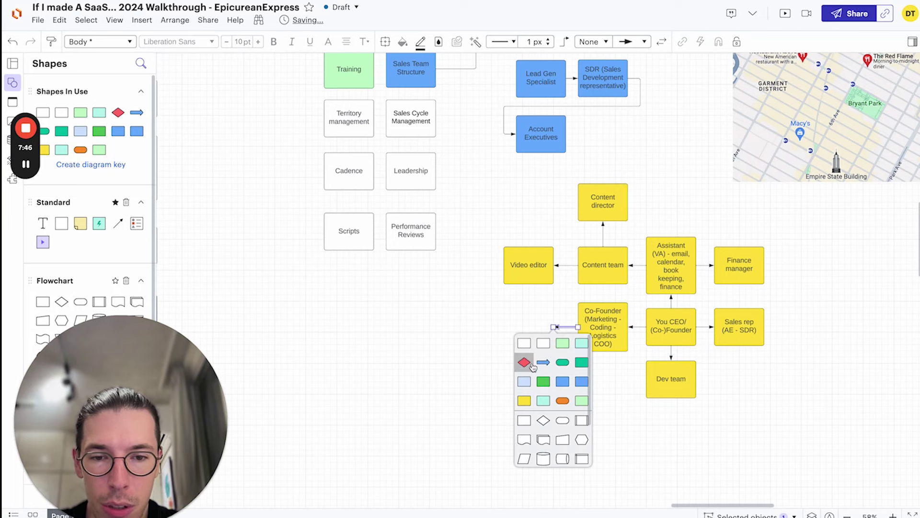
{"action": "left_click", "coordinate": [525, 410]}
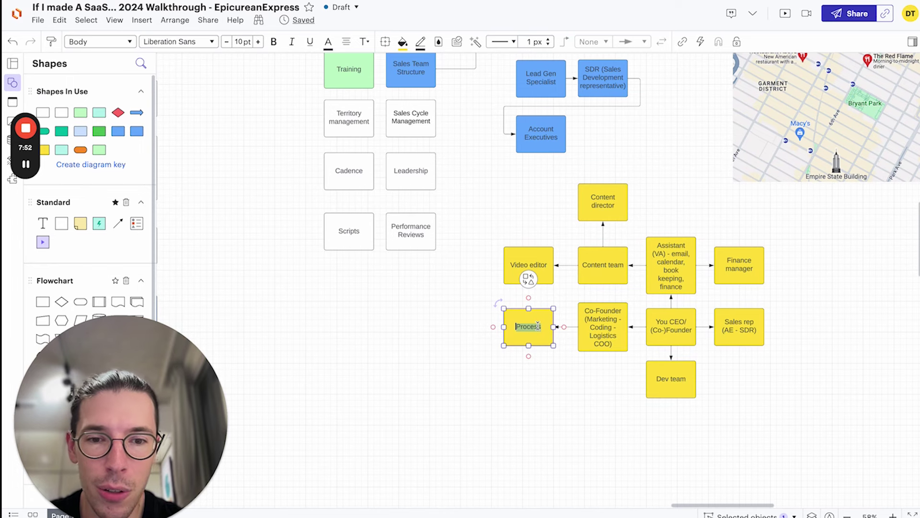
{"action": "type", "text": "Creat"}
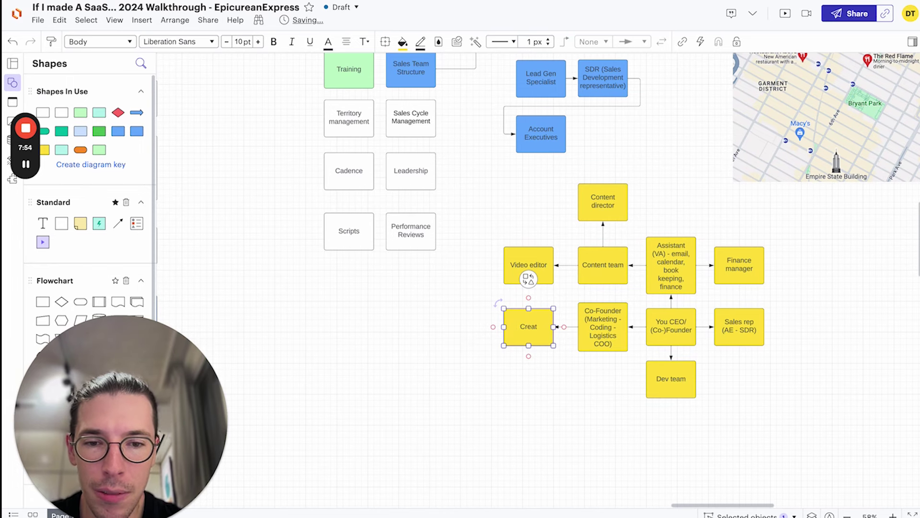
{"action": "type", "text": "ing C"}
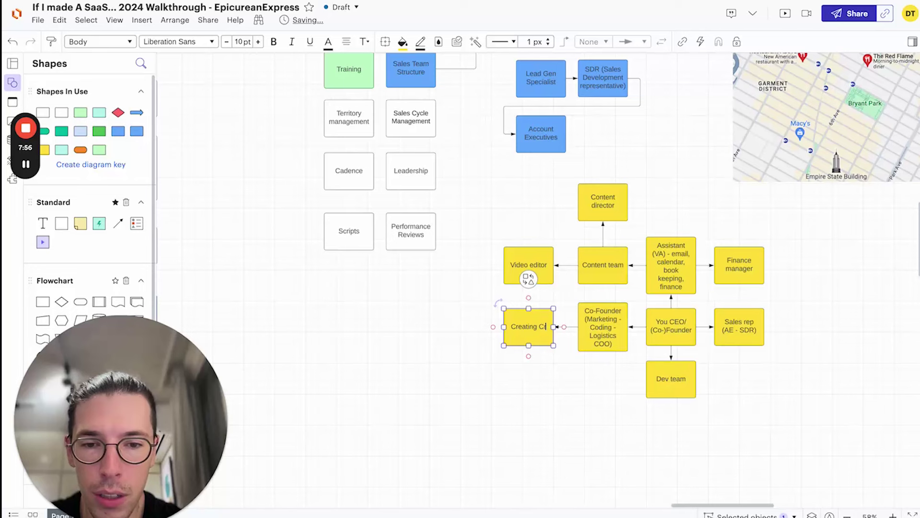
{"action": "key", "text": "BackSpace"}
{"action": "key", "text": "BackSpace"}
{"action": "key", "text": "BackSpace"}
{"action": "key", "text": "BackSpace"}
{"action": "key", "text": "BackSpace"}
{"action": "key", "text": "BackSpace"}
{"action": "type", "text": "tives "}
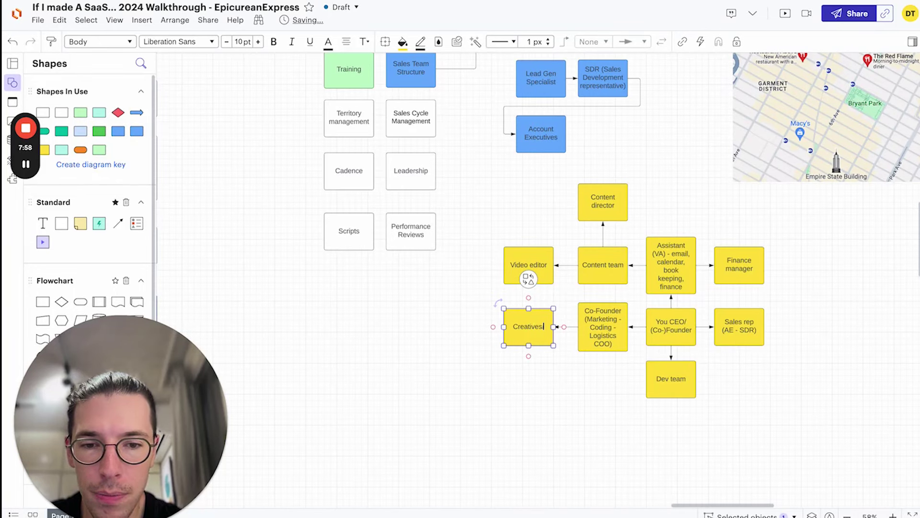
{"action": "type", "text": "/ copy"}
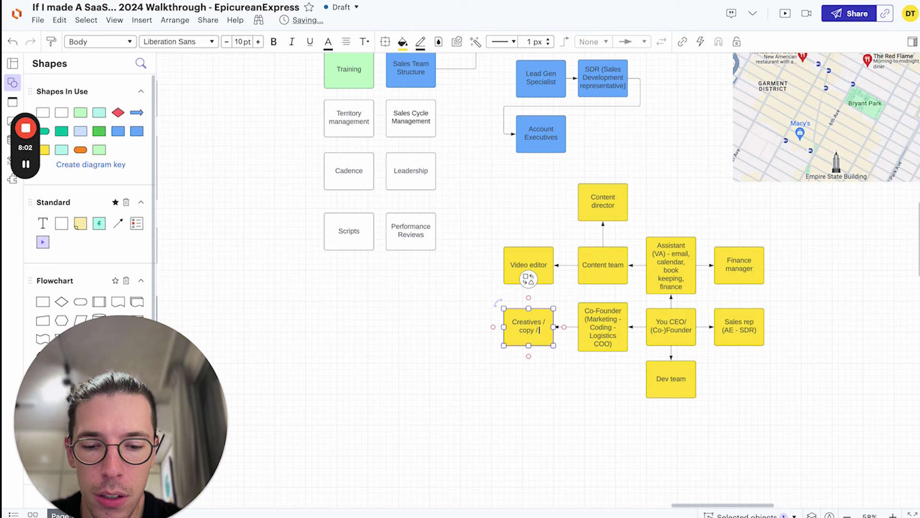
{"action": "type", "text": " / brand"}
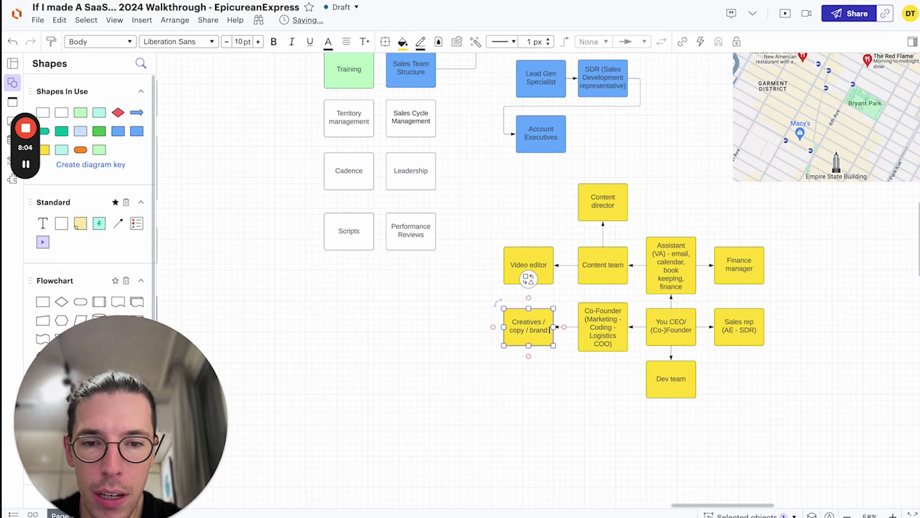
{"action": "type", "text": " guide /"}
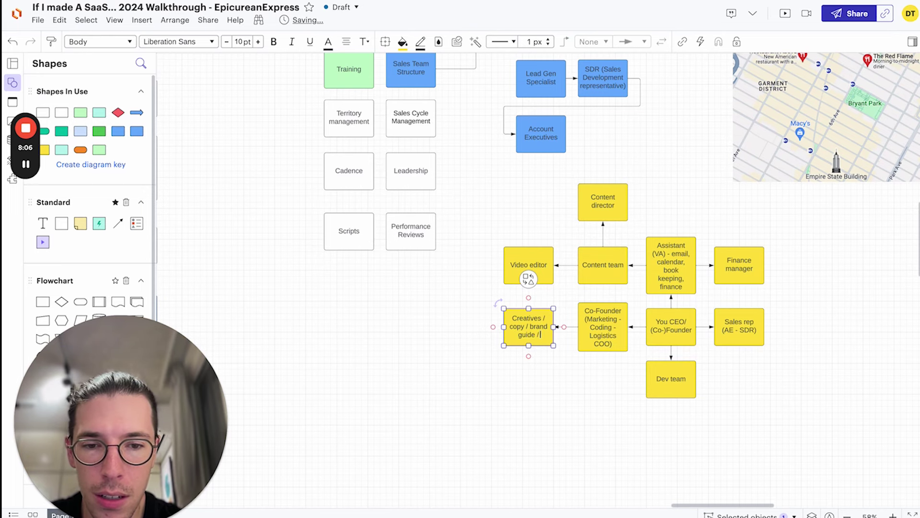
{"action": "type", "text": " assets"}
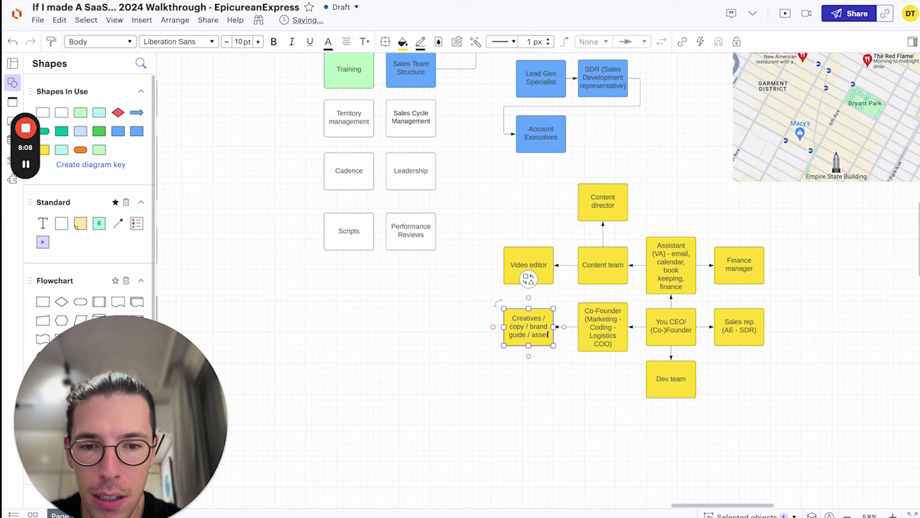
{"action": "key", "text": "Escape"}
{"action": "type", "text": "/ design"}
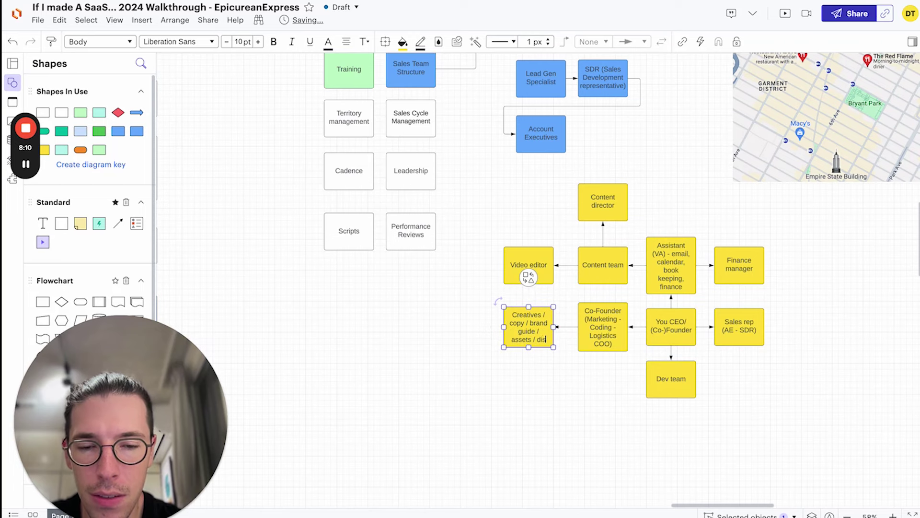
{"action": "left_click", "coordinate": [540, 390]}
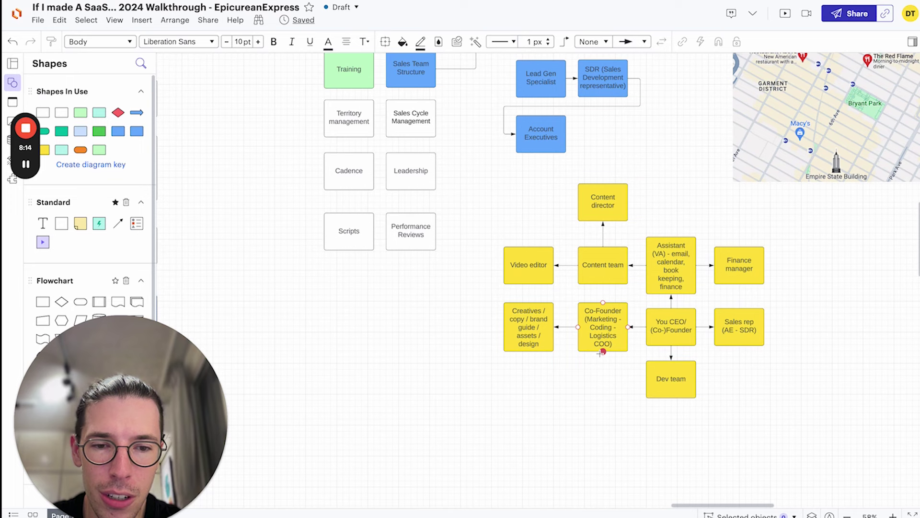
{"action": "left_click_drag", "start_coordinate": [602, 351], "coordinate": [603, 377]}
- Place a yellow box under Co-Founder, lower Dev team level with it, and shift right-hand boxes right
{"action": "left_click", "coordinate": [575, 449]}
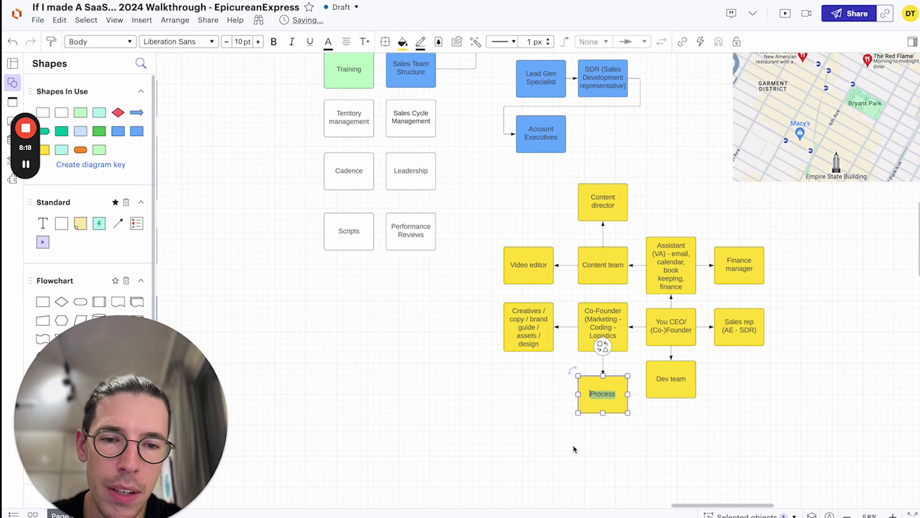
{"action": "left_click_drag", "start_coordinate": [679, 385], "coordinate": [679, 399]}
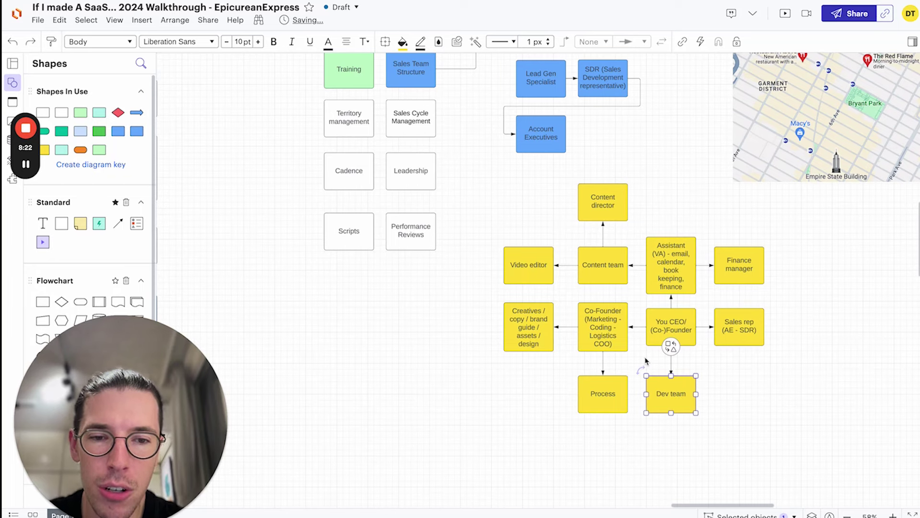
{"action": "left_click_drag", "start_coordinate": [656, 221], "coordinate": [766, 432]}
{"action": "left_click_drag", "start_coordinate": [729, 343], "coordinate": [734, 342]}
{"action": "left_click", "coordinate": [750, 389]}
{"action": "left_click_drag", "start_coordinate": [763, 399], "coordinate": [748, 263]}
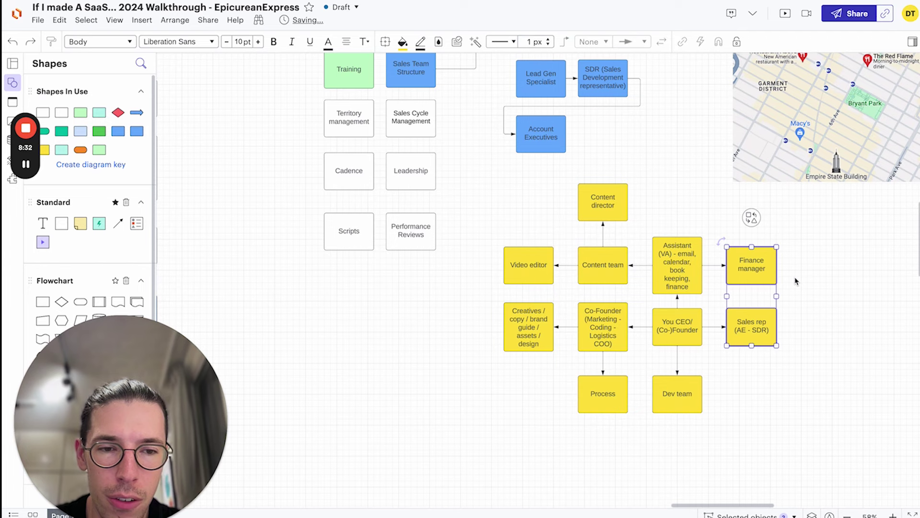
{"action": "left_click", "coordinate": [748, 396]}
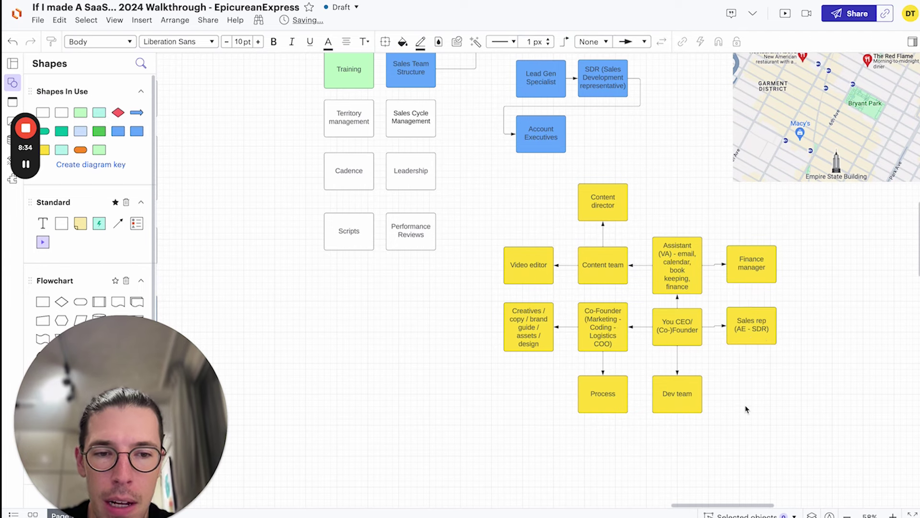
- Rename the new box below Co-Founder to 'Systems integration'
{"action": "double_click", "coordinate": [599, 399]}
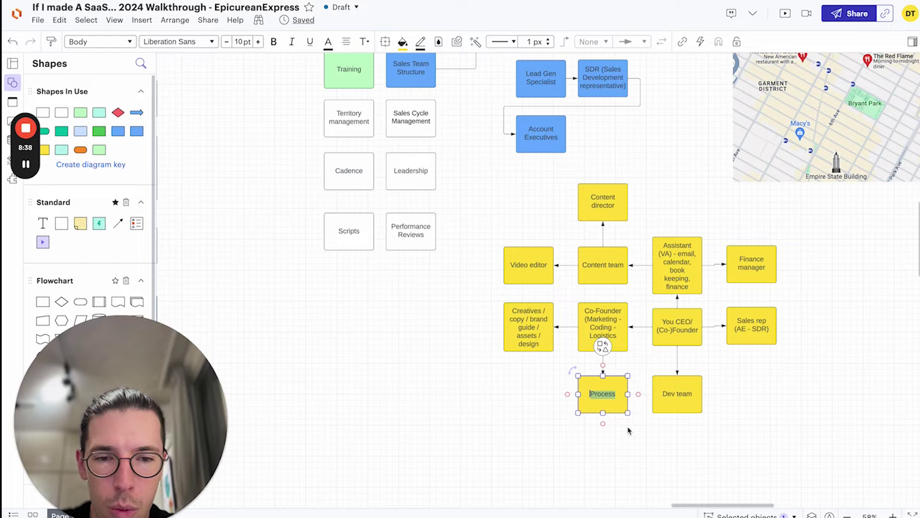
{"action": "scroll", "coordinate": [629, 430], "scroll_direction": "right", "scroll_amount": 3}
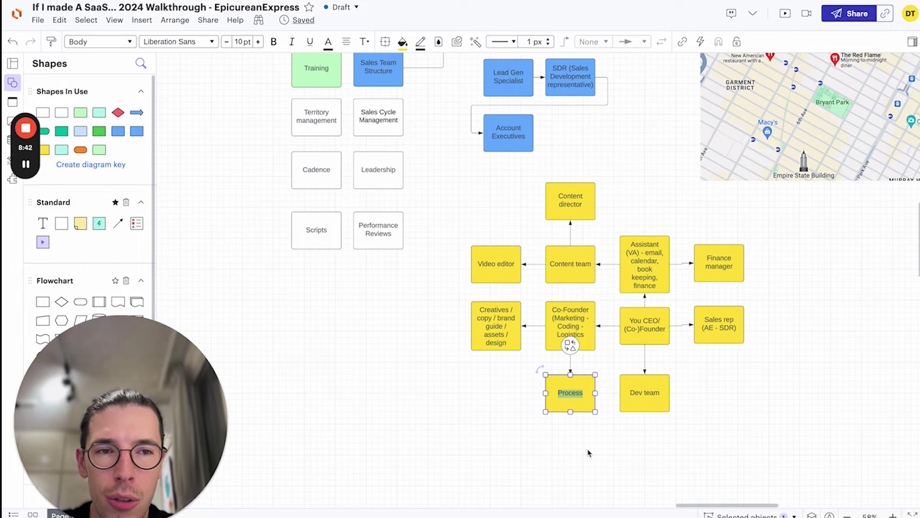
{"action": "type", "text": "System"}
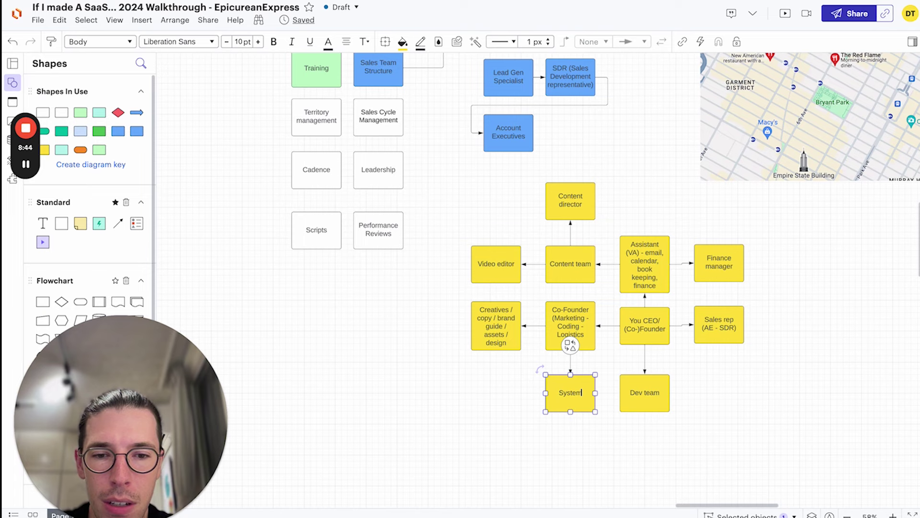
{"action": "type", "text": "s integration"}
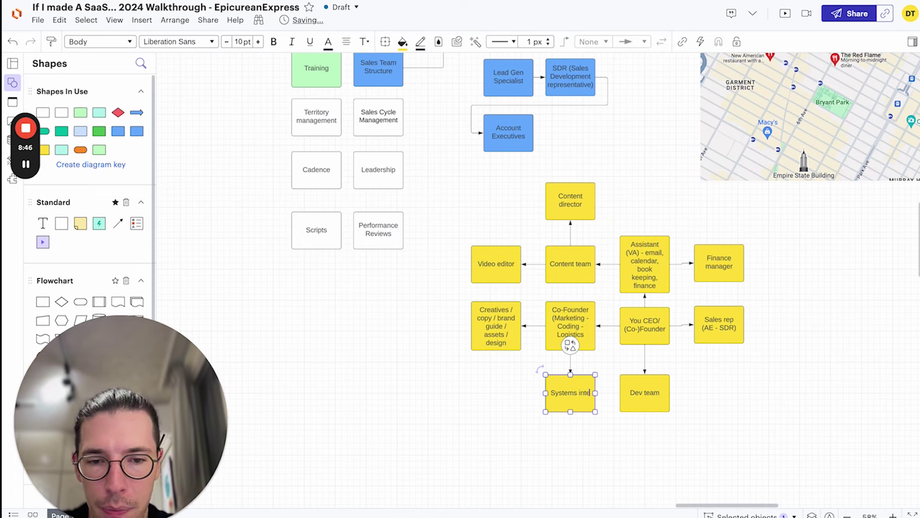
{"action": "left_click", "coordinate": [533, 444]}
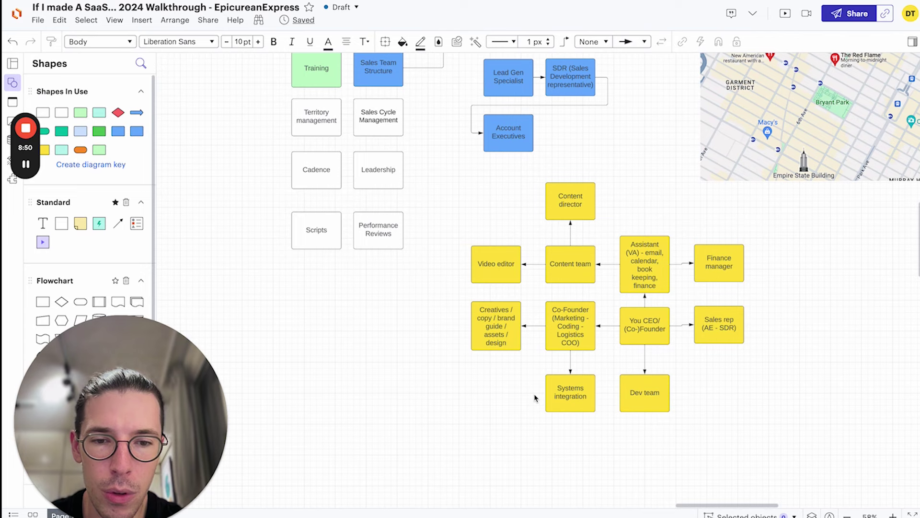
{"action": "left_click_drag", "start_coordinate": [512, 402], "coordinate": [545, 374]}
{"action": "left_click", "coordinate": [582, 412]}
{"action": "left_click", "coordinate": [529, 381]}
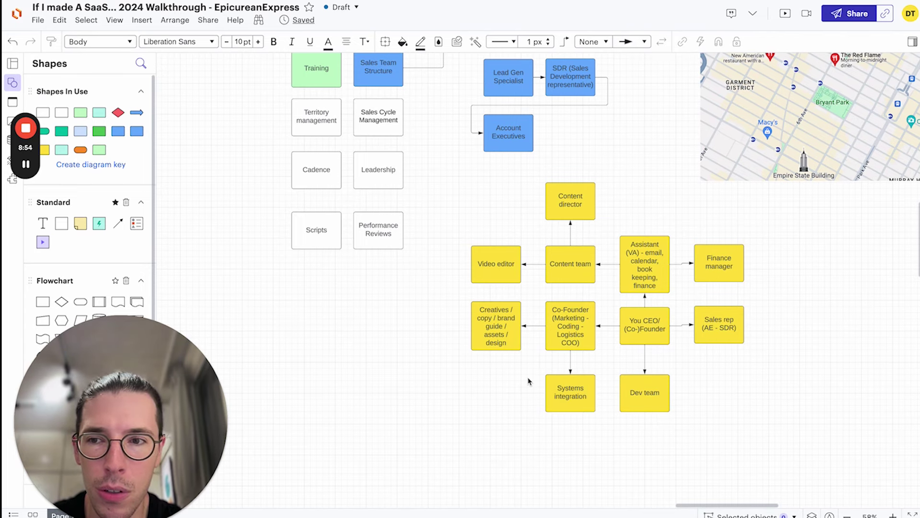
- Fill the You CEO/(Co-)Founder box green
{"action": "scroll", "coordinate": [491, 387], "scroll_direction": "down", "scroll_amount": 1}
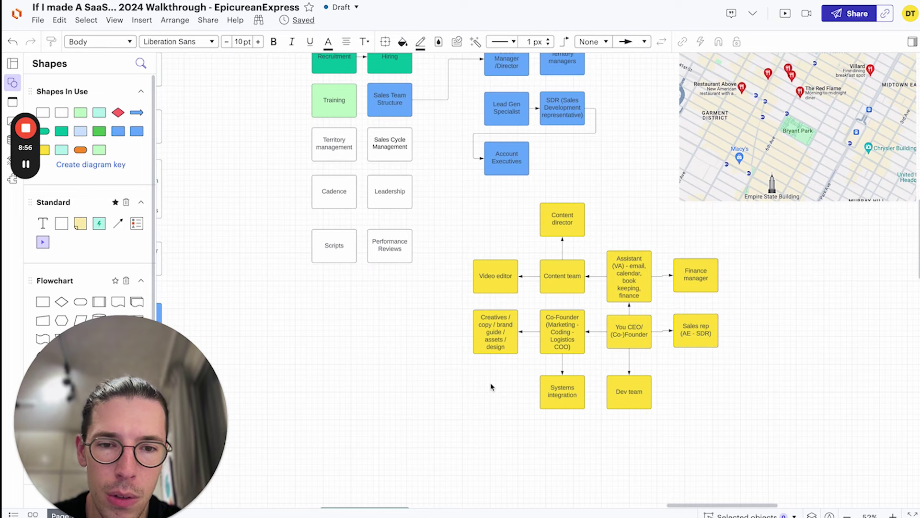
{"action": "left_click_drag", "start_coordinate": [445, 328], "coordinate": [703, 418]}
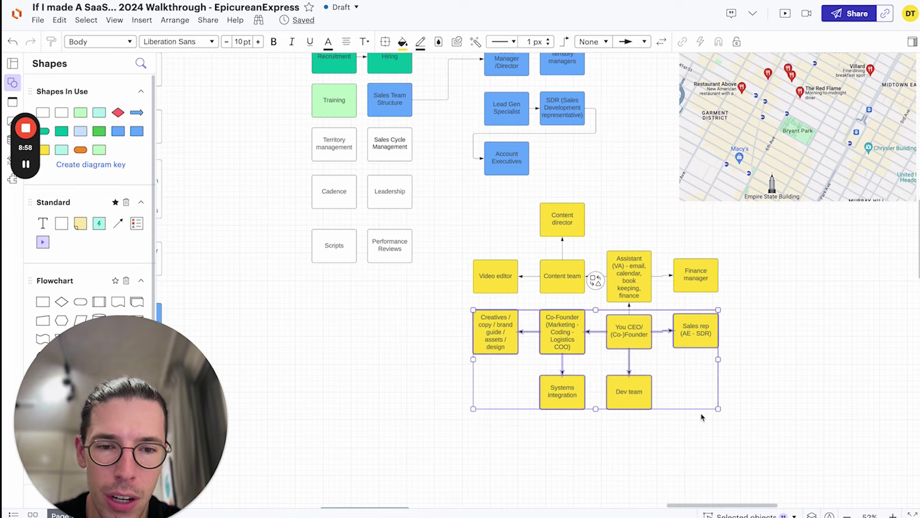
{"action": "left_click", "coordinate": [720, 405]}
{"action": "left_click", "coordinate": [624, 339]}
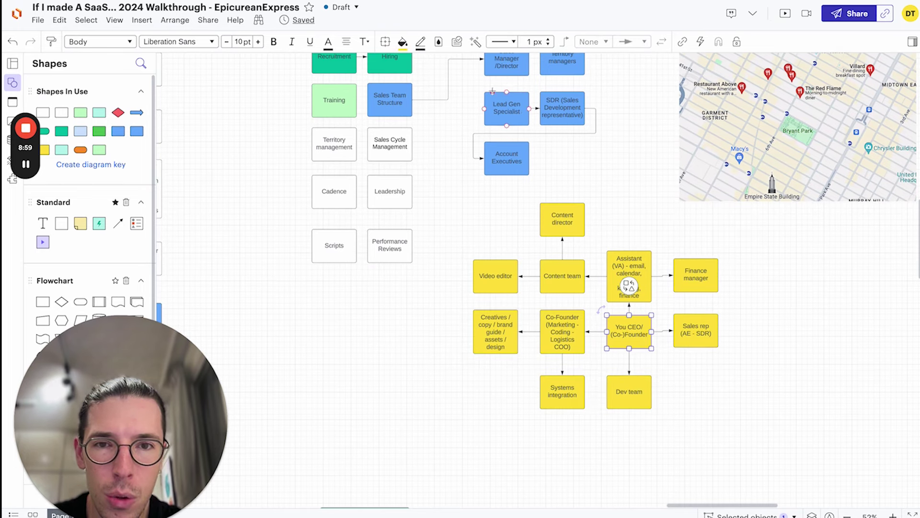
{"action": "left_click", "coordinate": [402, 42]}
{"action": "left_click", "coordinate": [461, 166]}
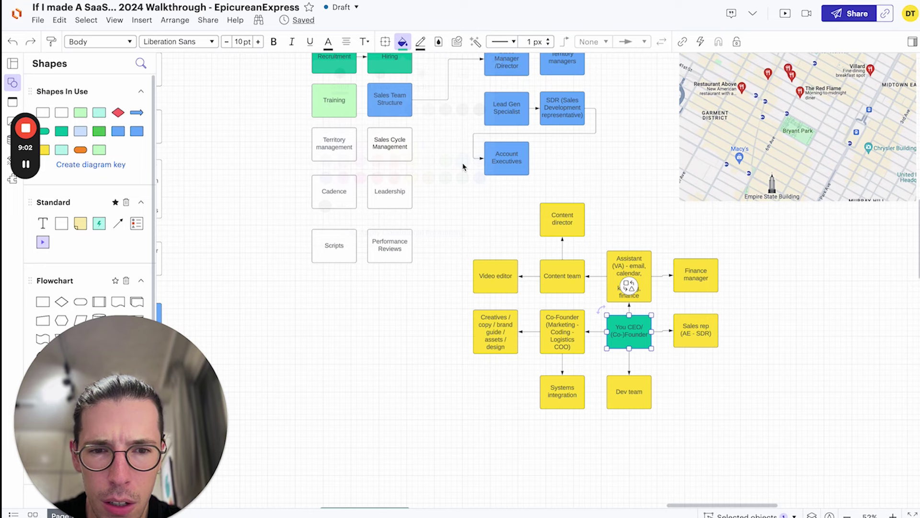
- Realign the CEO column boxes and nudge Finance manager and Sales rep slightly down
{"action": "left_click_drag", "start_coordinate": [764, 392], "coordinate": [484, 294]}
{"action": "left_click", "coordinate": [591, 249]}
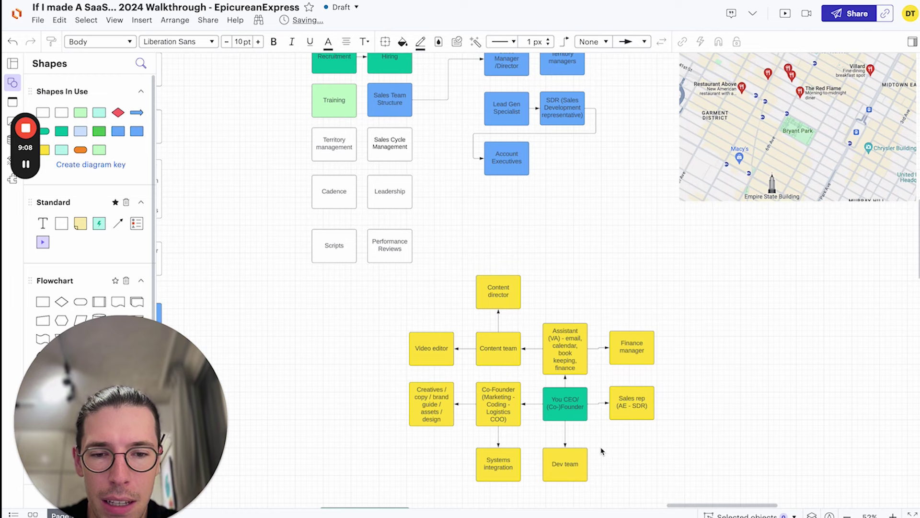
{"action": "left_click", "coordinate": [570, 464]}
{"action": "left_click", "coordinate": [563, 408], "text": "shift"}
{"action": "left_click_drag", "start_coordinate": [570, 364], "coordinate": [571, 367]}
{"action": "left_click", "coordinate": [661, 464]}
{"action": "left_click", "coordinate": [575, 413]}
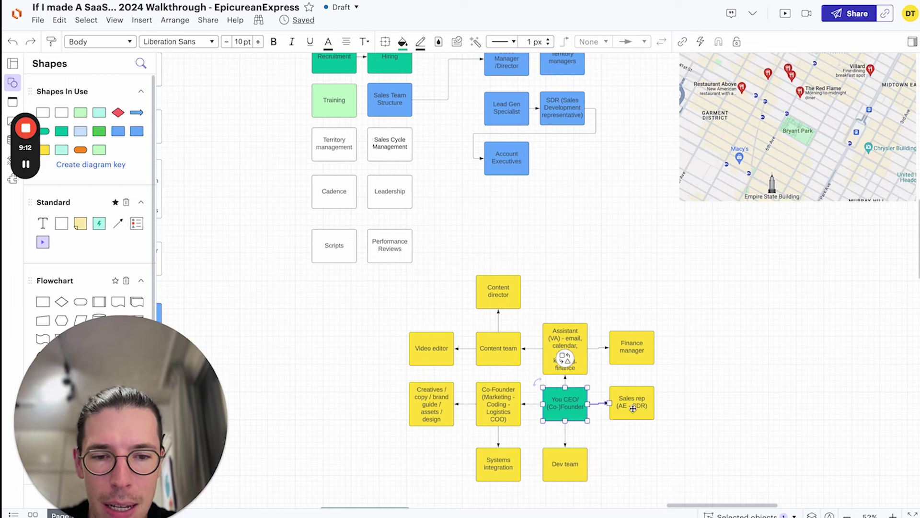
{"action": "left_click", "coordinate": [674, 464]}
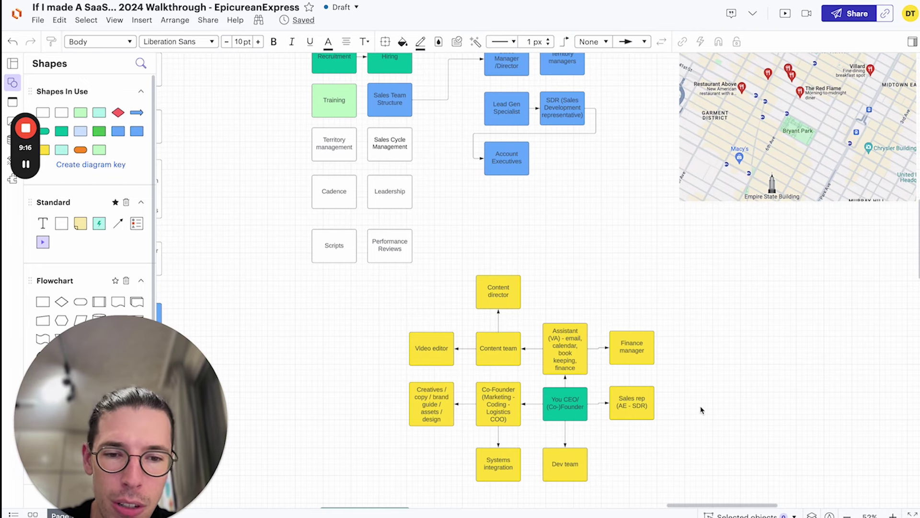
{"action": "left_click_drag", "start_coordinate": [671, 454], "coordinate": [645, 349]}
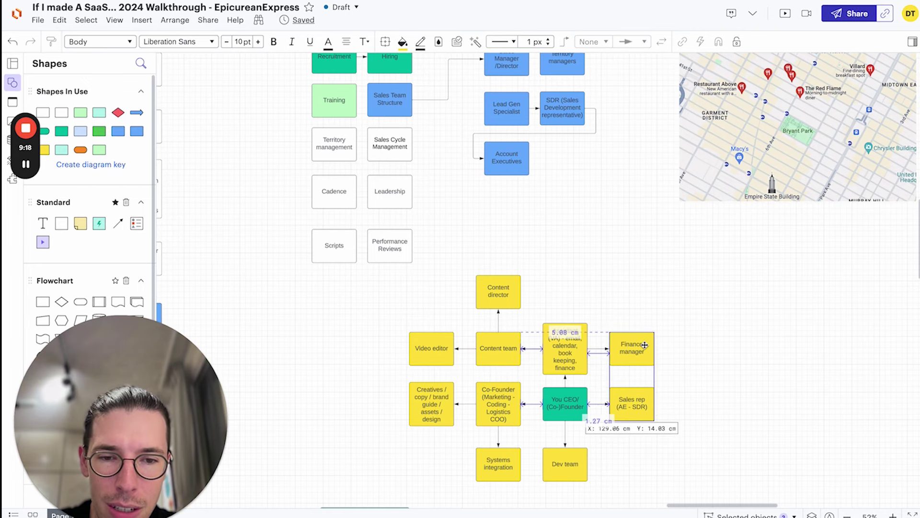
{"action": "left_click", "coordinate": [730, 354]}
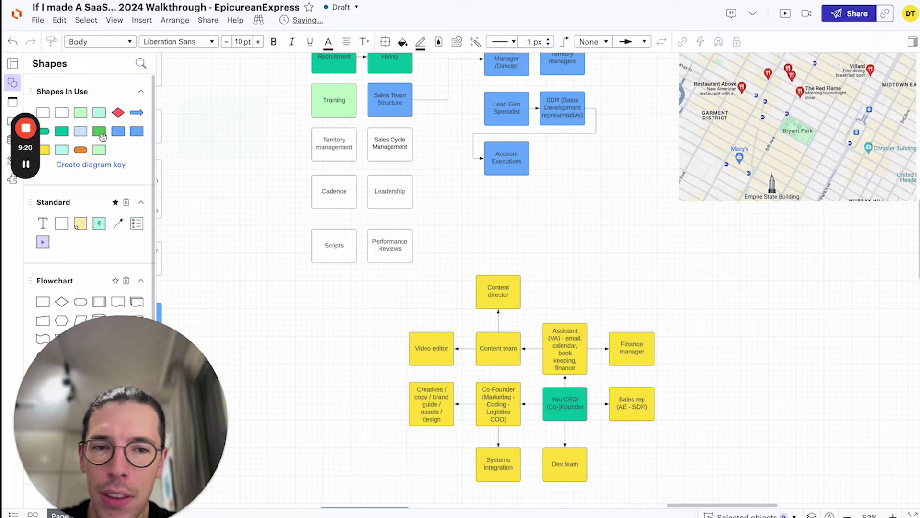